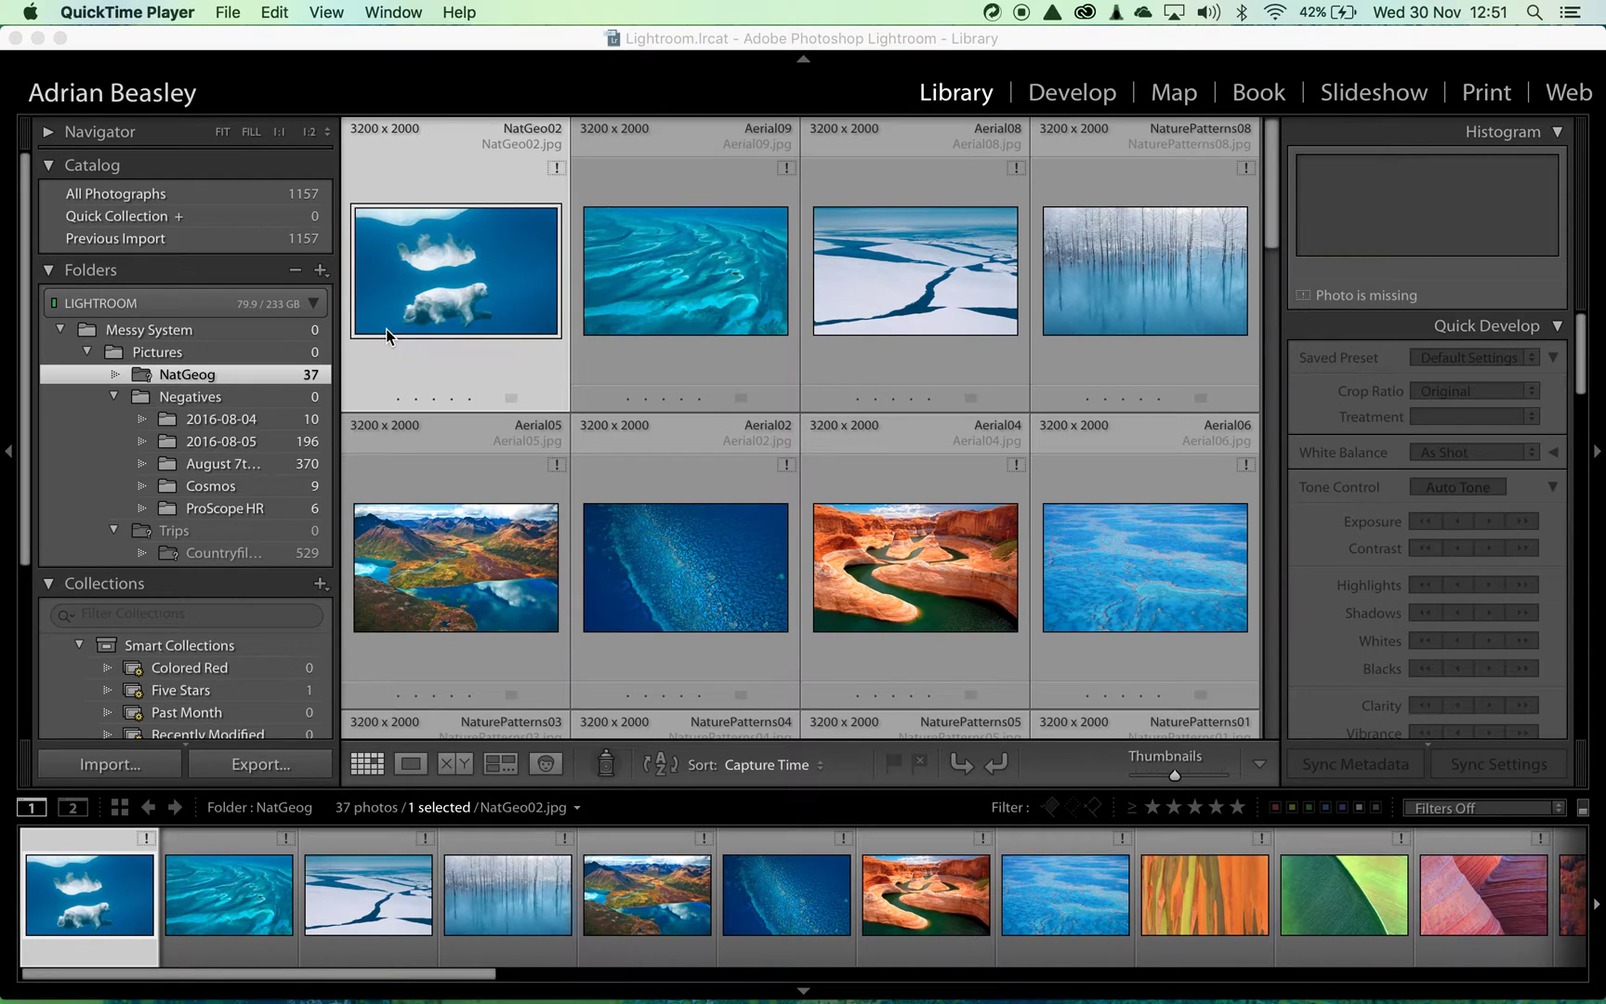
Step: Select the empty Pictures folder in the Folders panel and bring up its folder options
{"action": "left_click", "coordinate": [157, 359]}
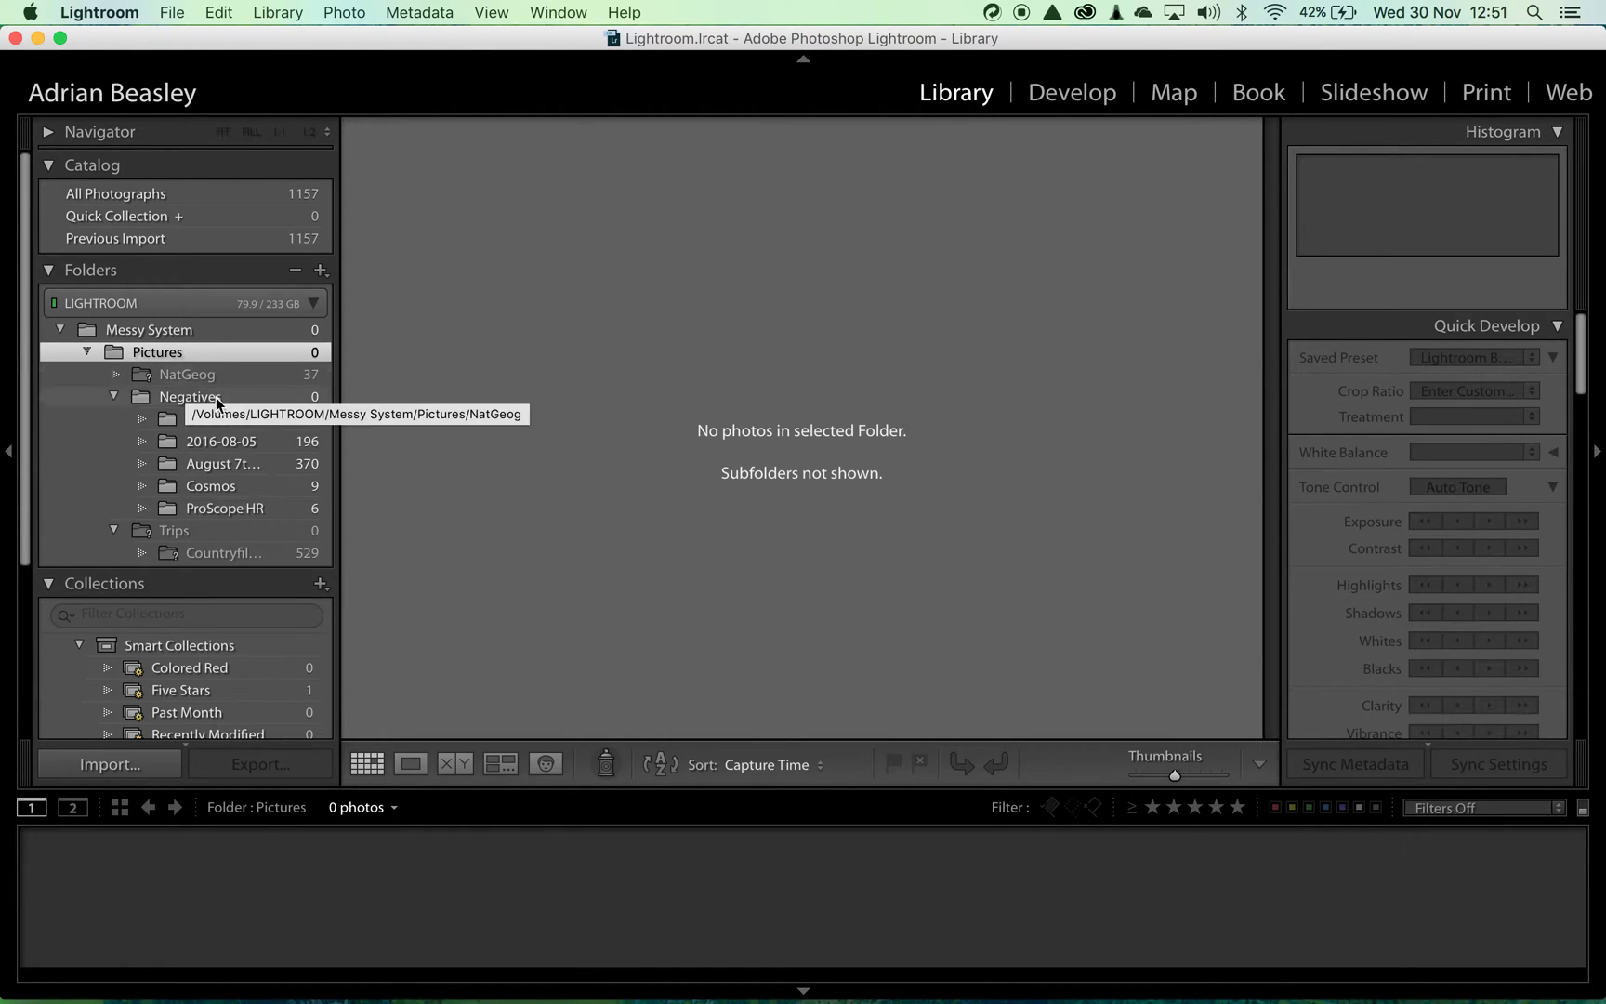
{"action": "right_click", "coordinate": [173, 361]}
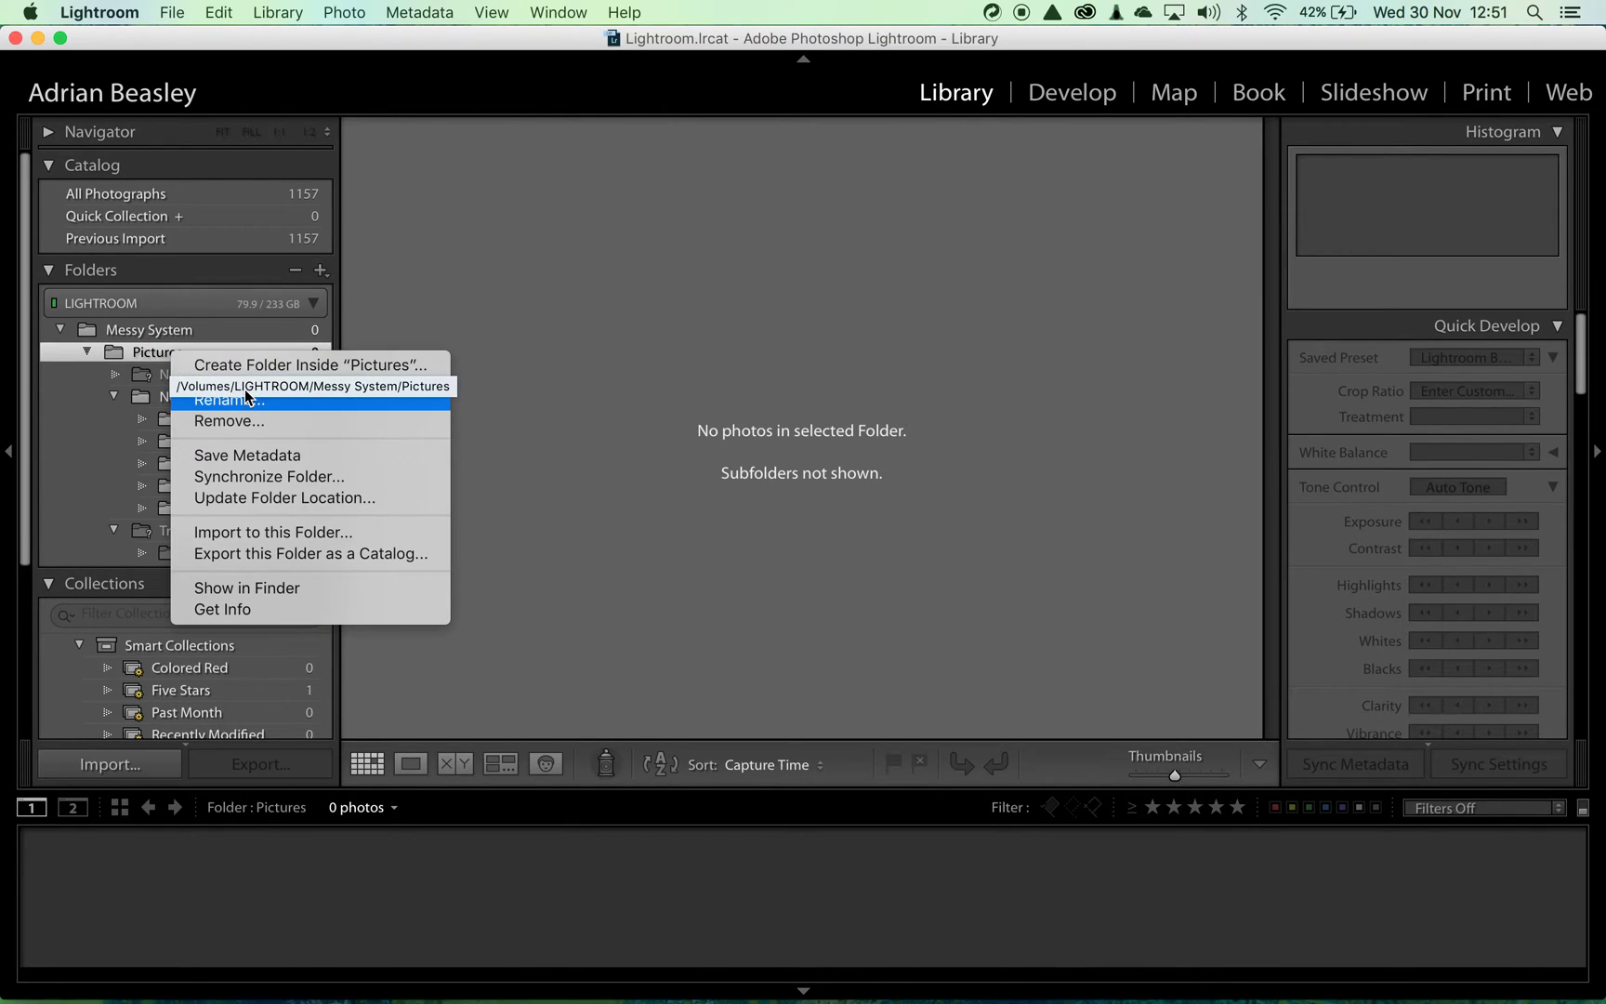
Step: Synchronize the Pictures folder and show the 566 photos missing from the catalog
{"action": "left_click", "coordinate": [311, 476]}
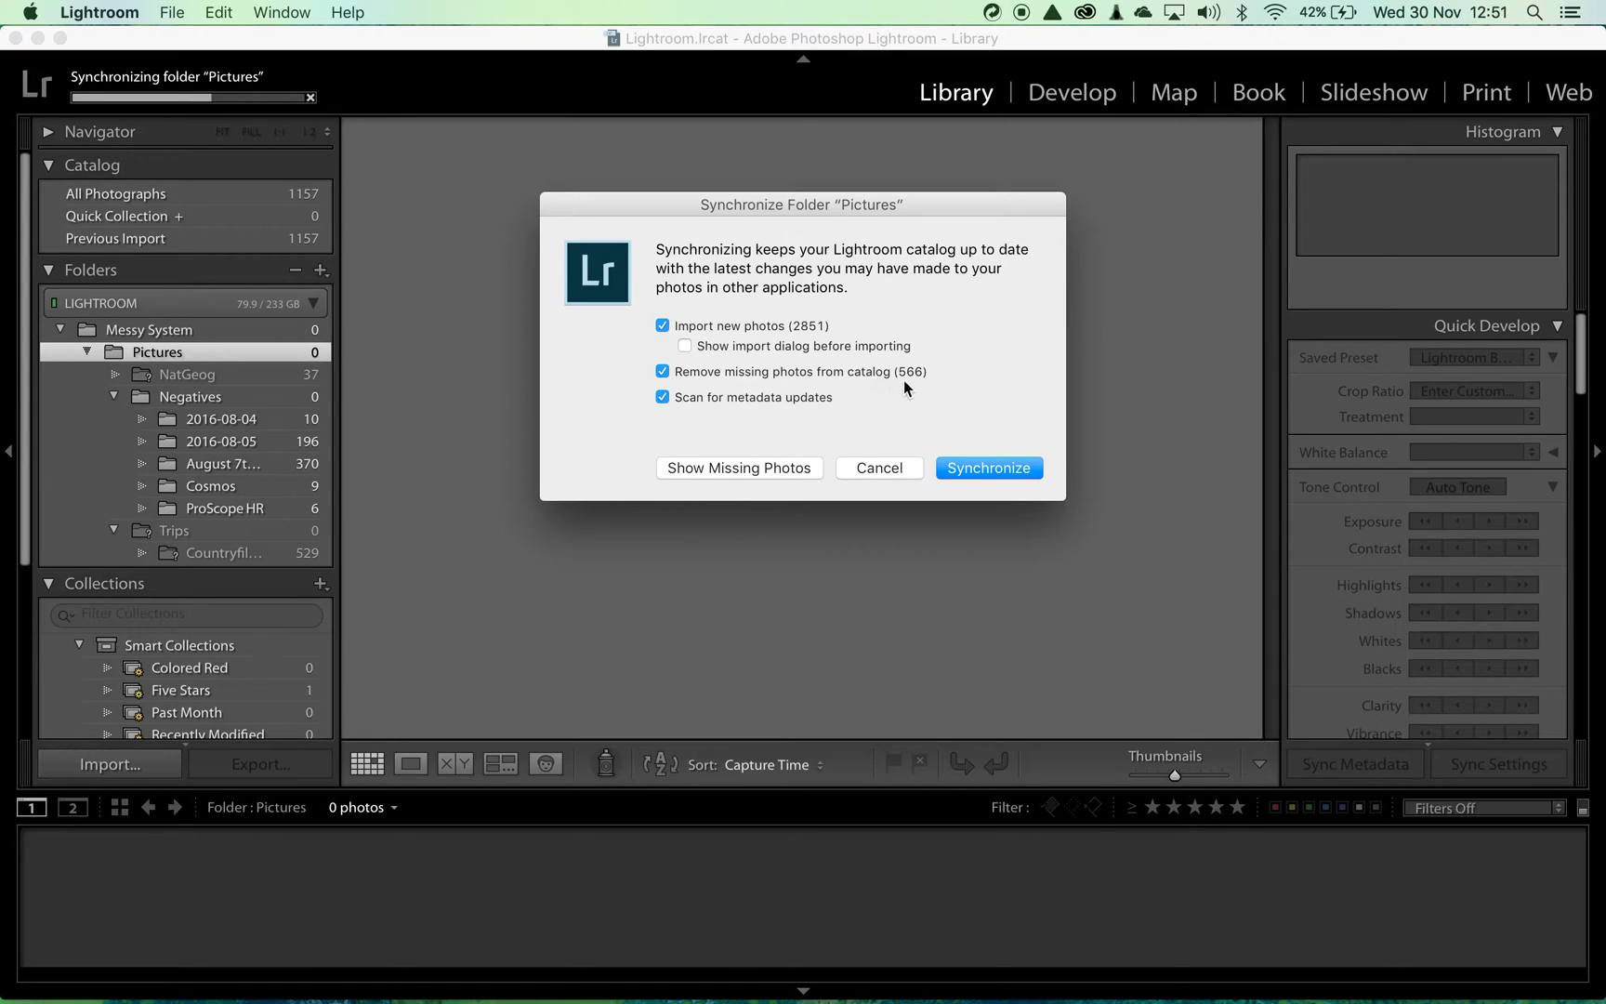
{"action": "left_click", "coordinate": [741, 469]}
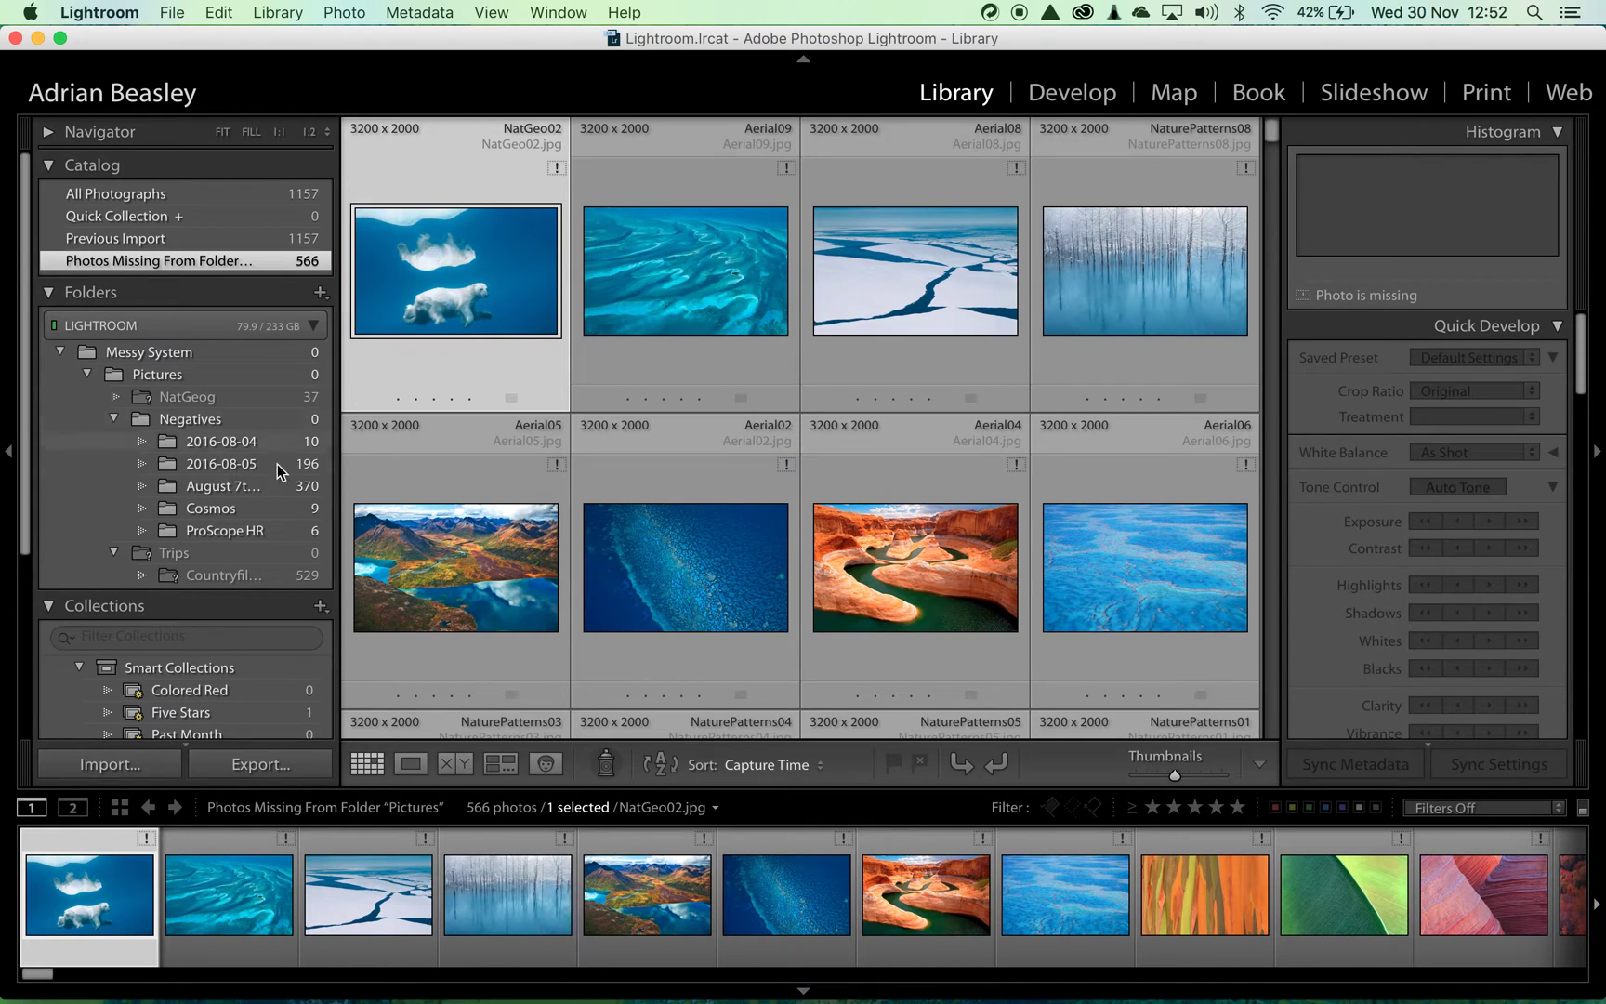
{"action": "mouse_move", "coordinate": [457, 272]}
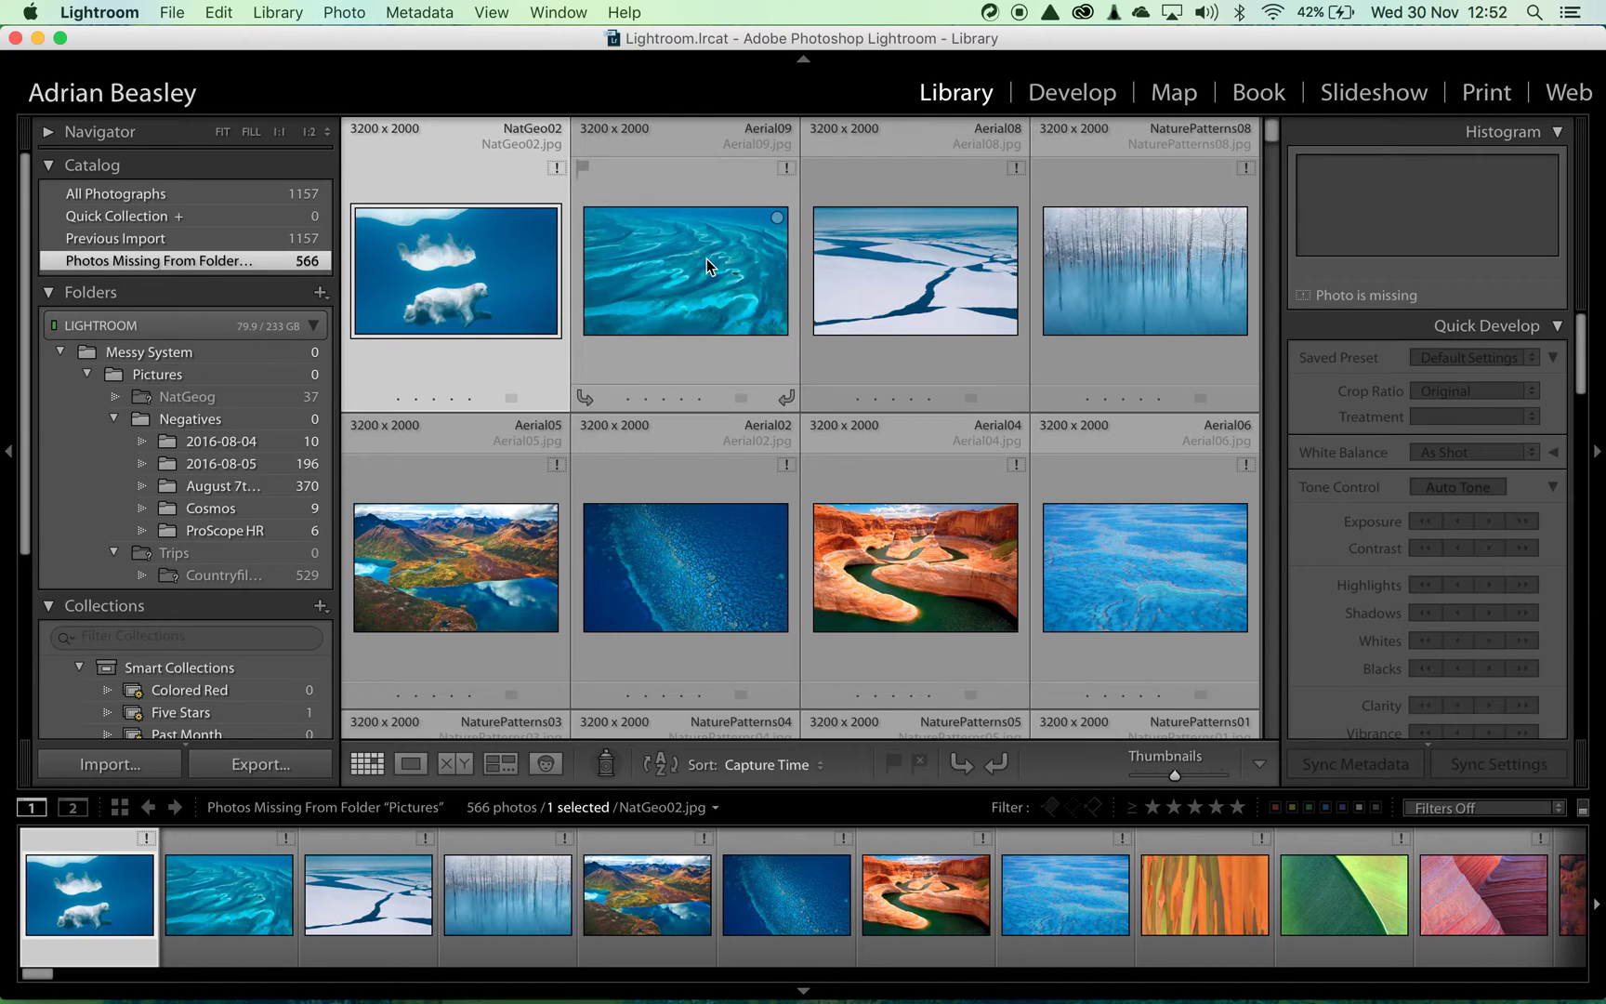
Step: From the NatGeo02 thumbnail's missing badge, start locating the missing NatGeo02.jpg
{"action": "left_click", "coordinate": [558, 169]}
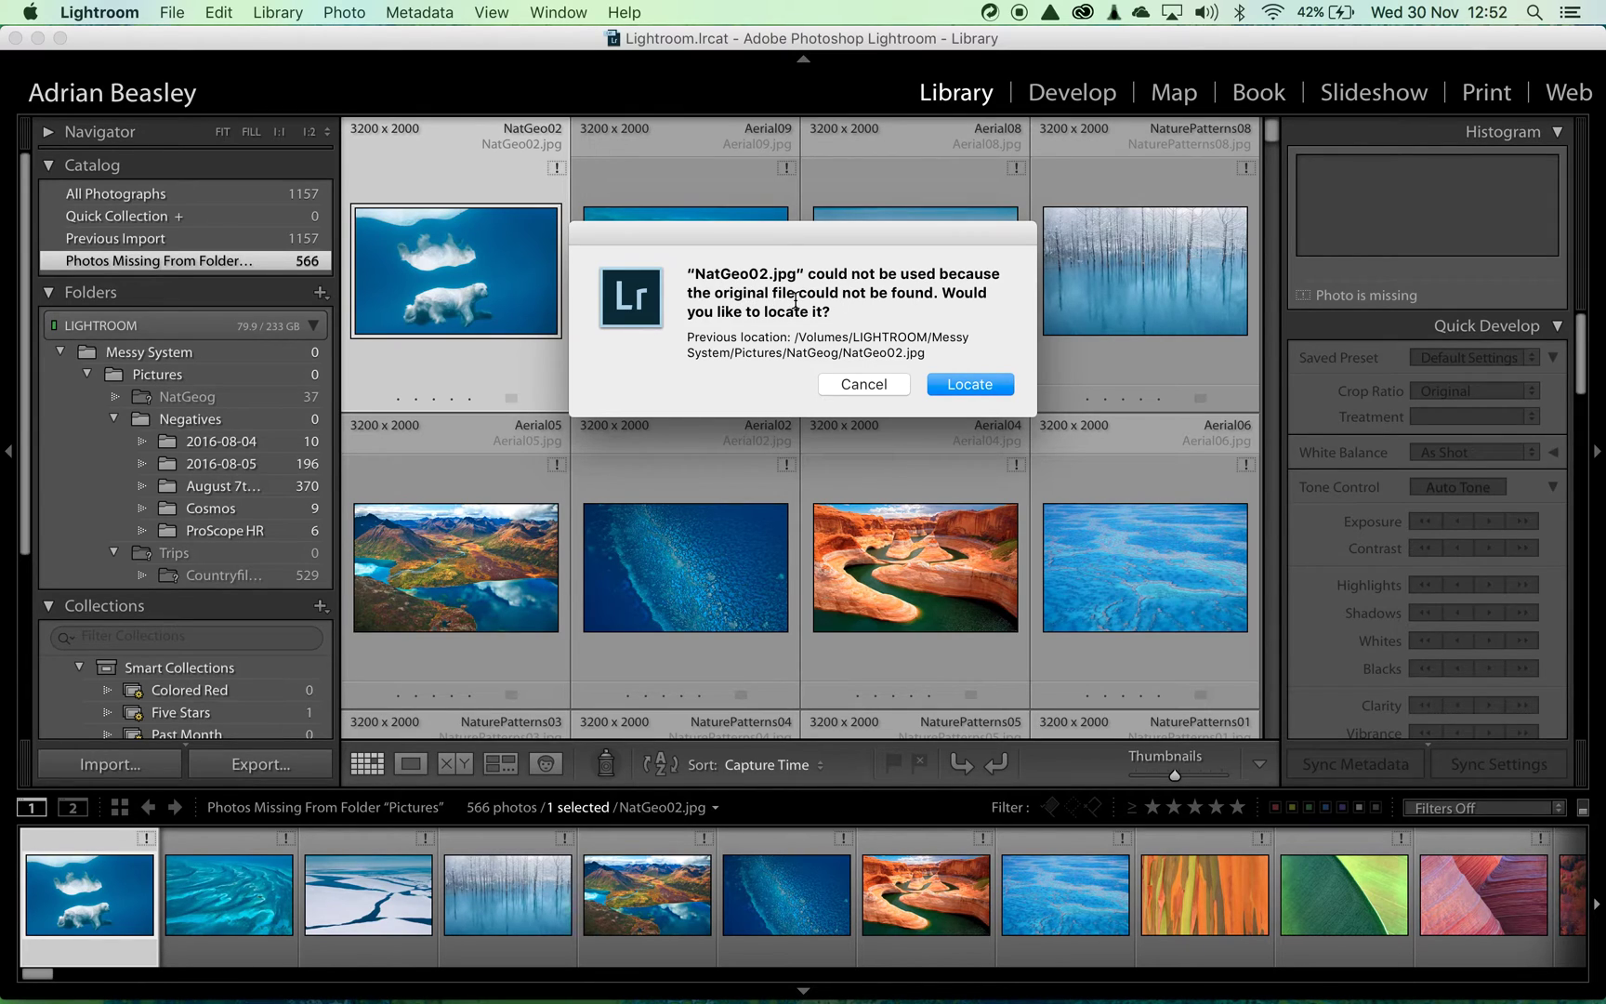
{"action": "left_click", "coordinate": [967, 385]}
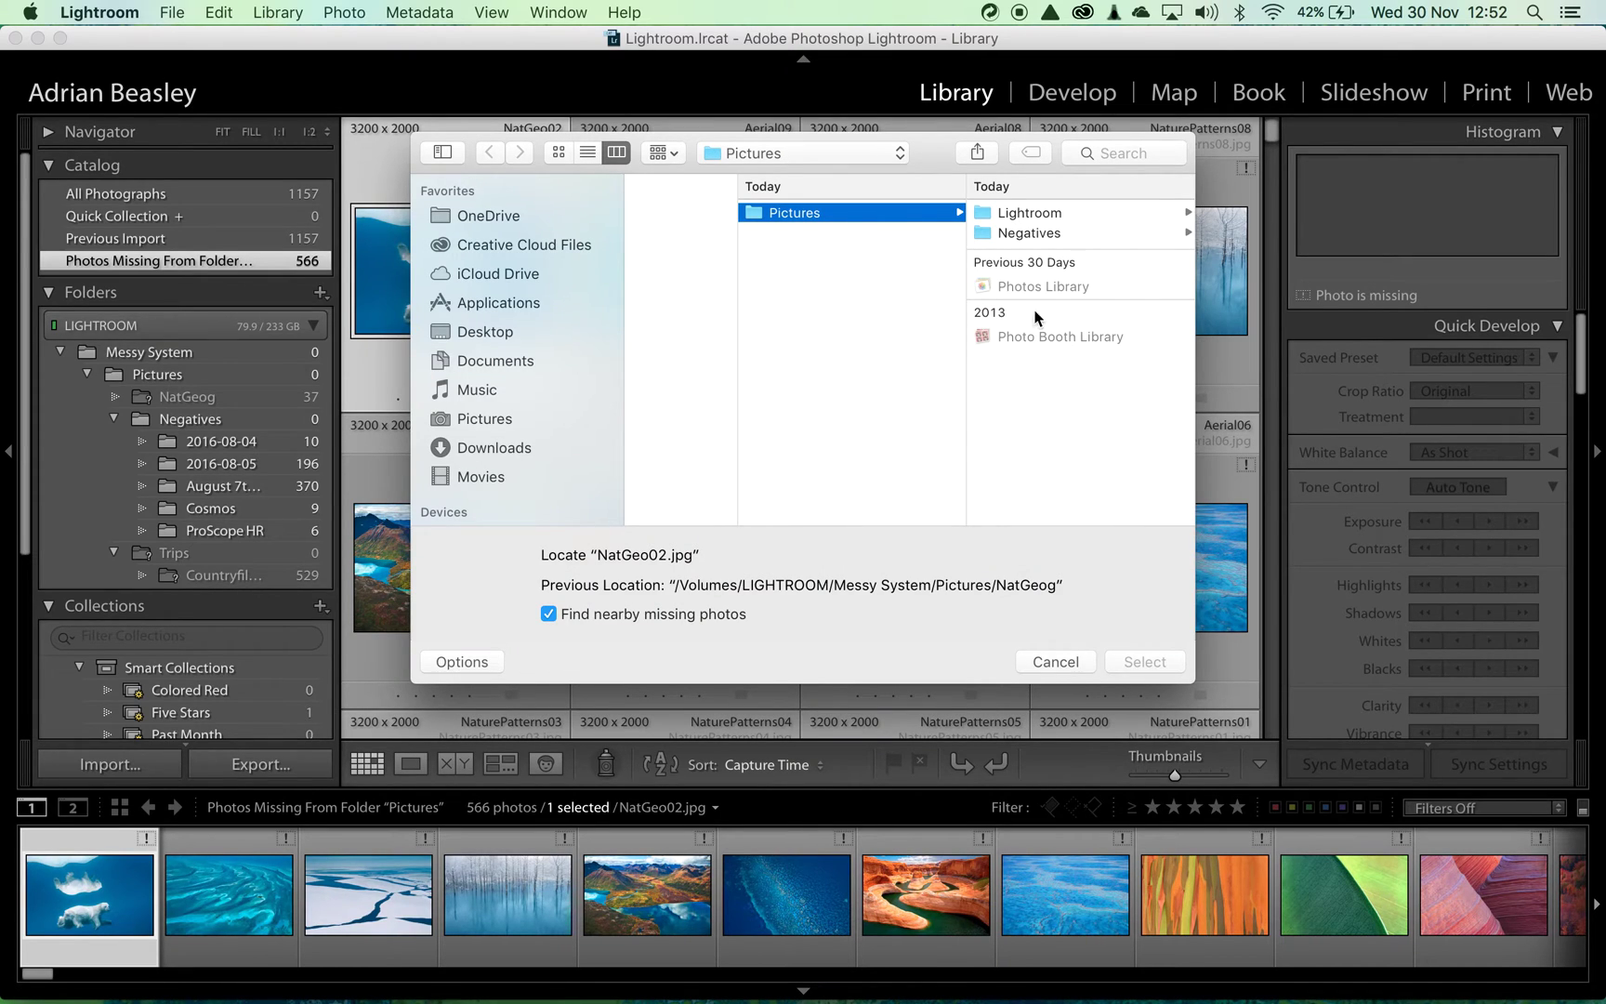
{"action": "scroll", "coordinate": [527, 494], "scroll_direction": "down", "scroll_amount": 5}
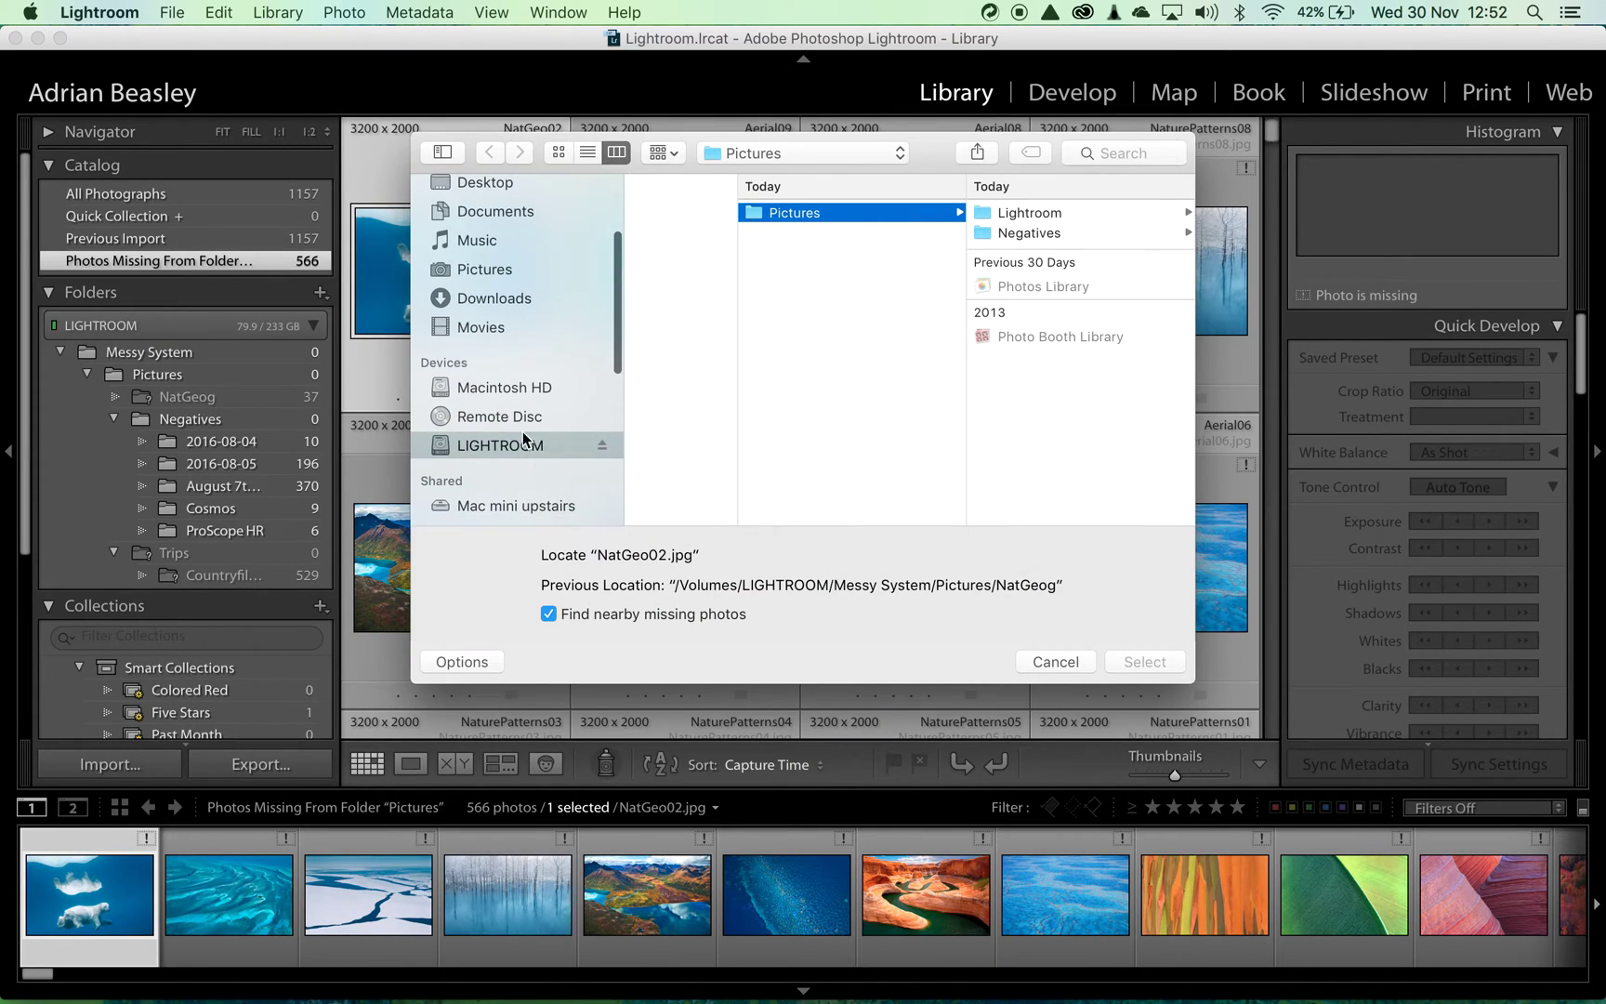
Step: Relink NatGeo02.jpg to LIGHTROOM > Messy System > Pictures > Negatives > NatGeog, reconnecting nearby photos
{"action": "left_click", "coordinate": [518, 449]}
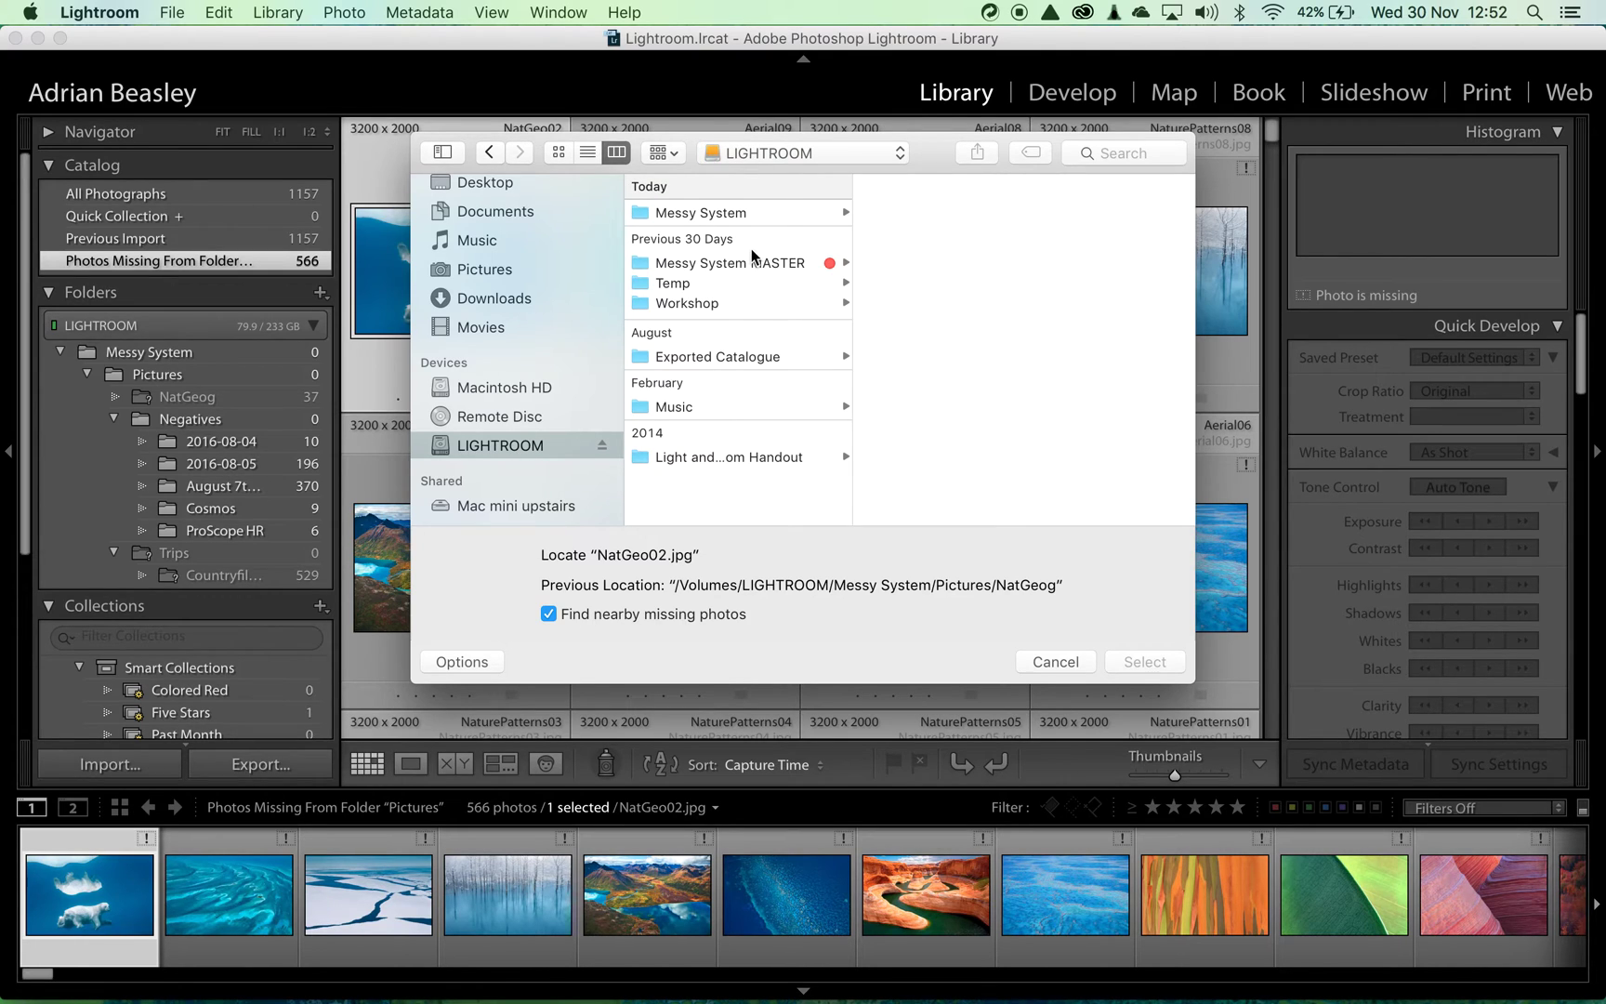
{"action": "left_click", "coordinate": [720, 209]}
{"action": "left_click", "coordinate": [942, 215]}
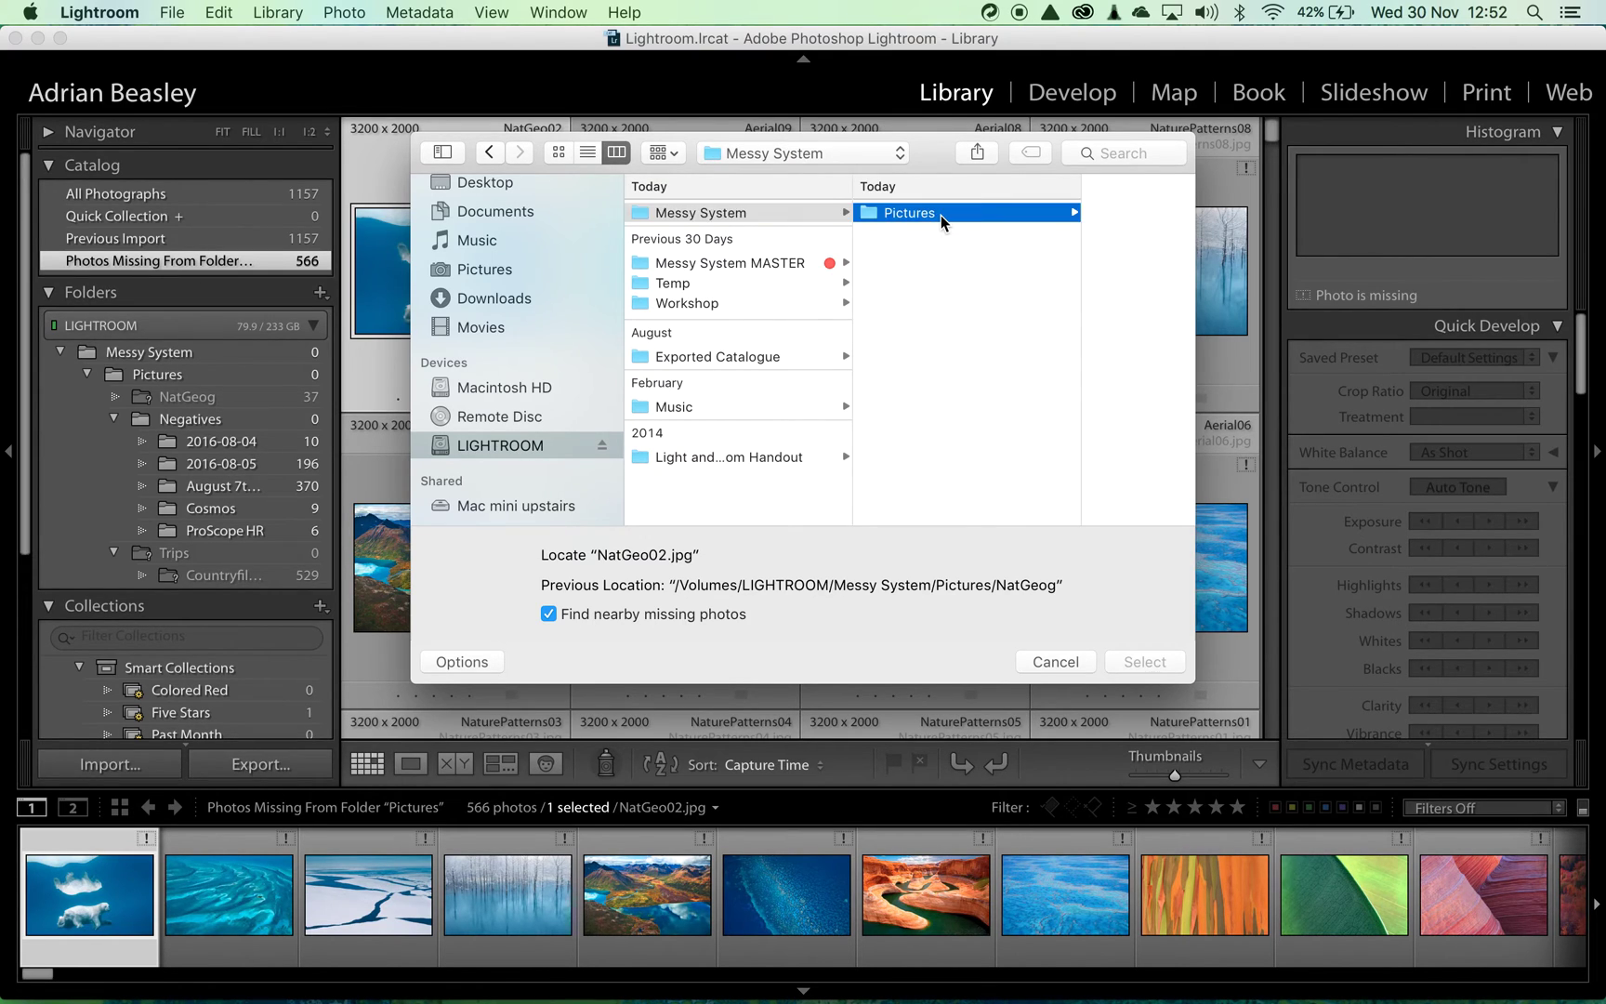
{"action": "left_click", "coordinate": [1030, 236]}
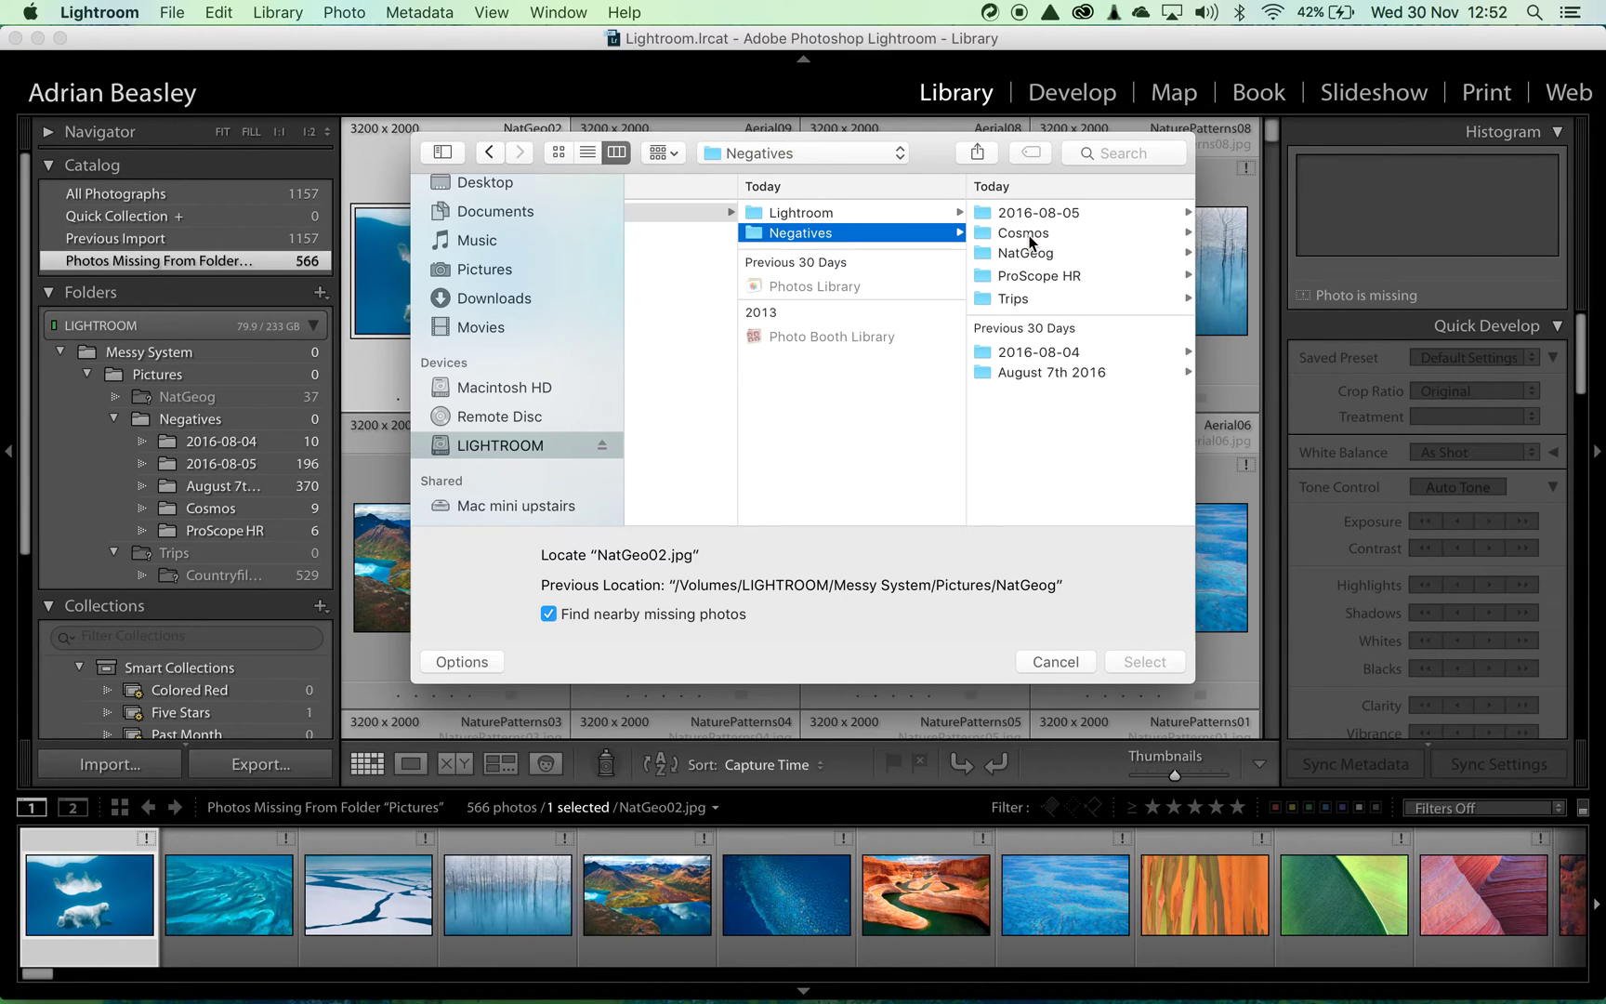
{"action": "left_click", "coordinate": [1031, 252]}
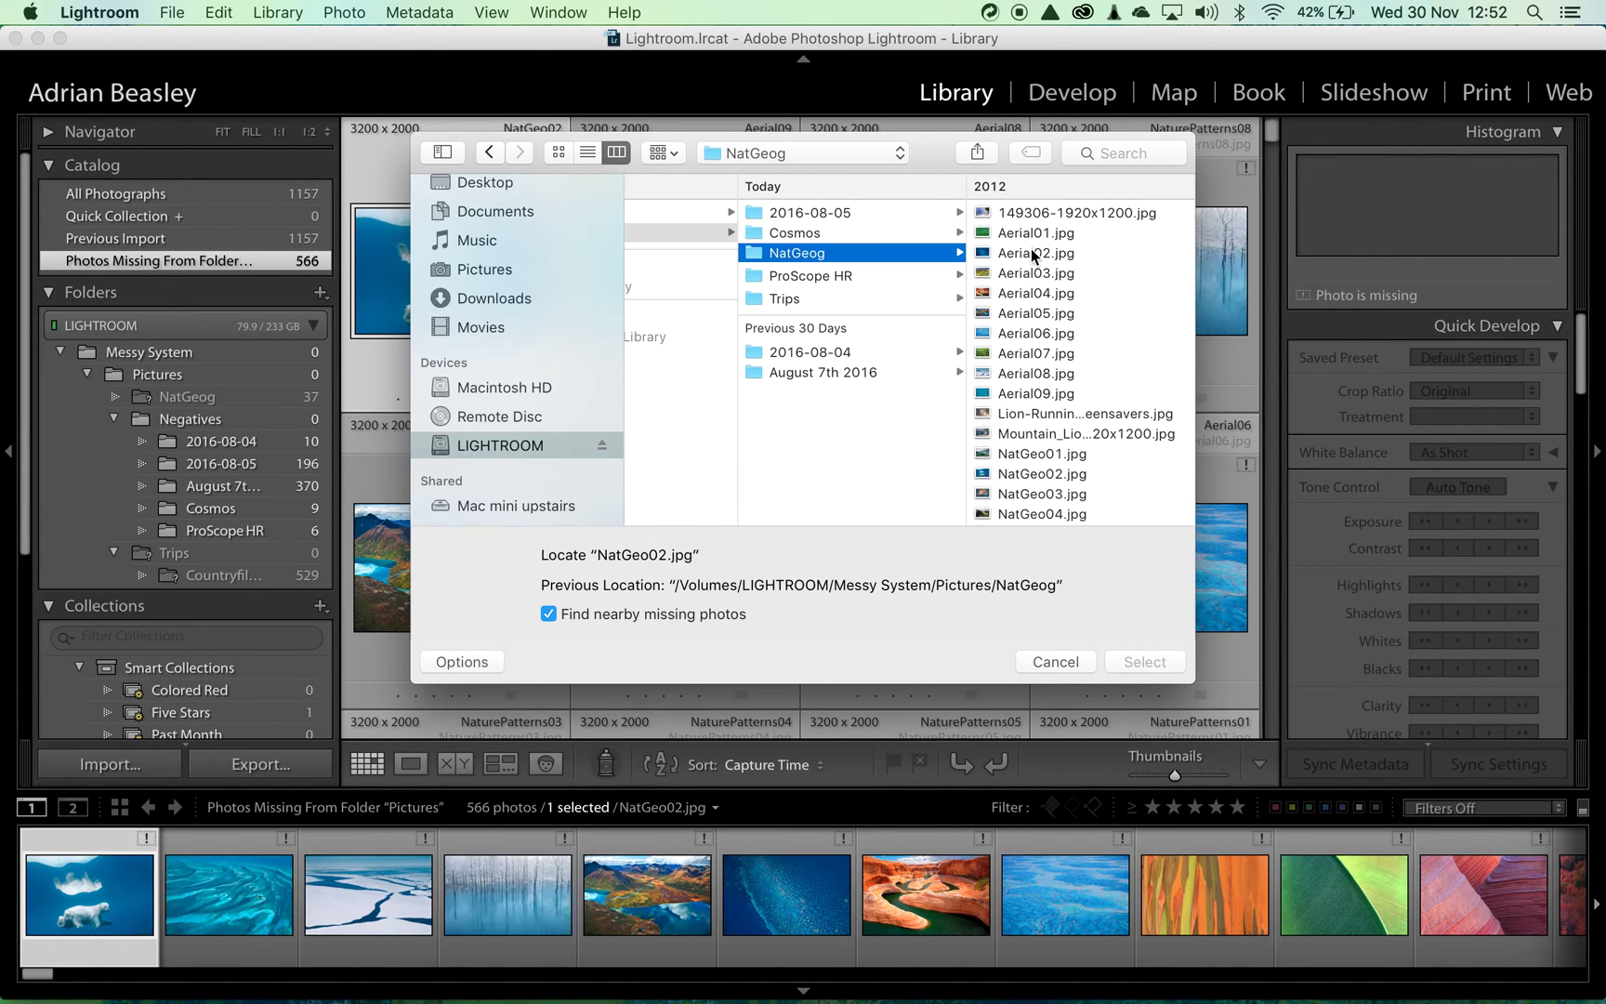
{"action": "left_click", "coordinate": [1038, 472]}
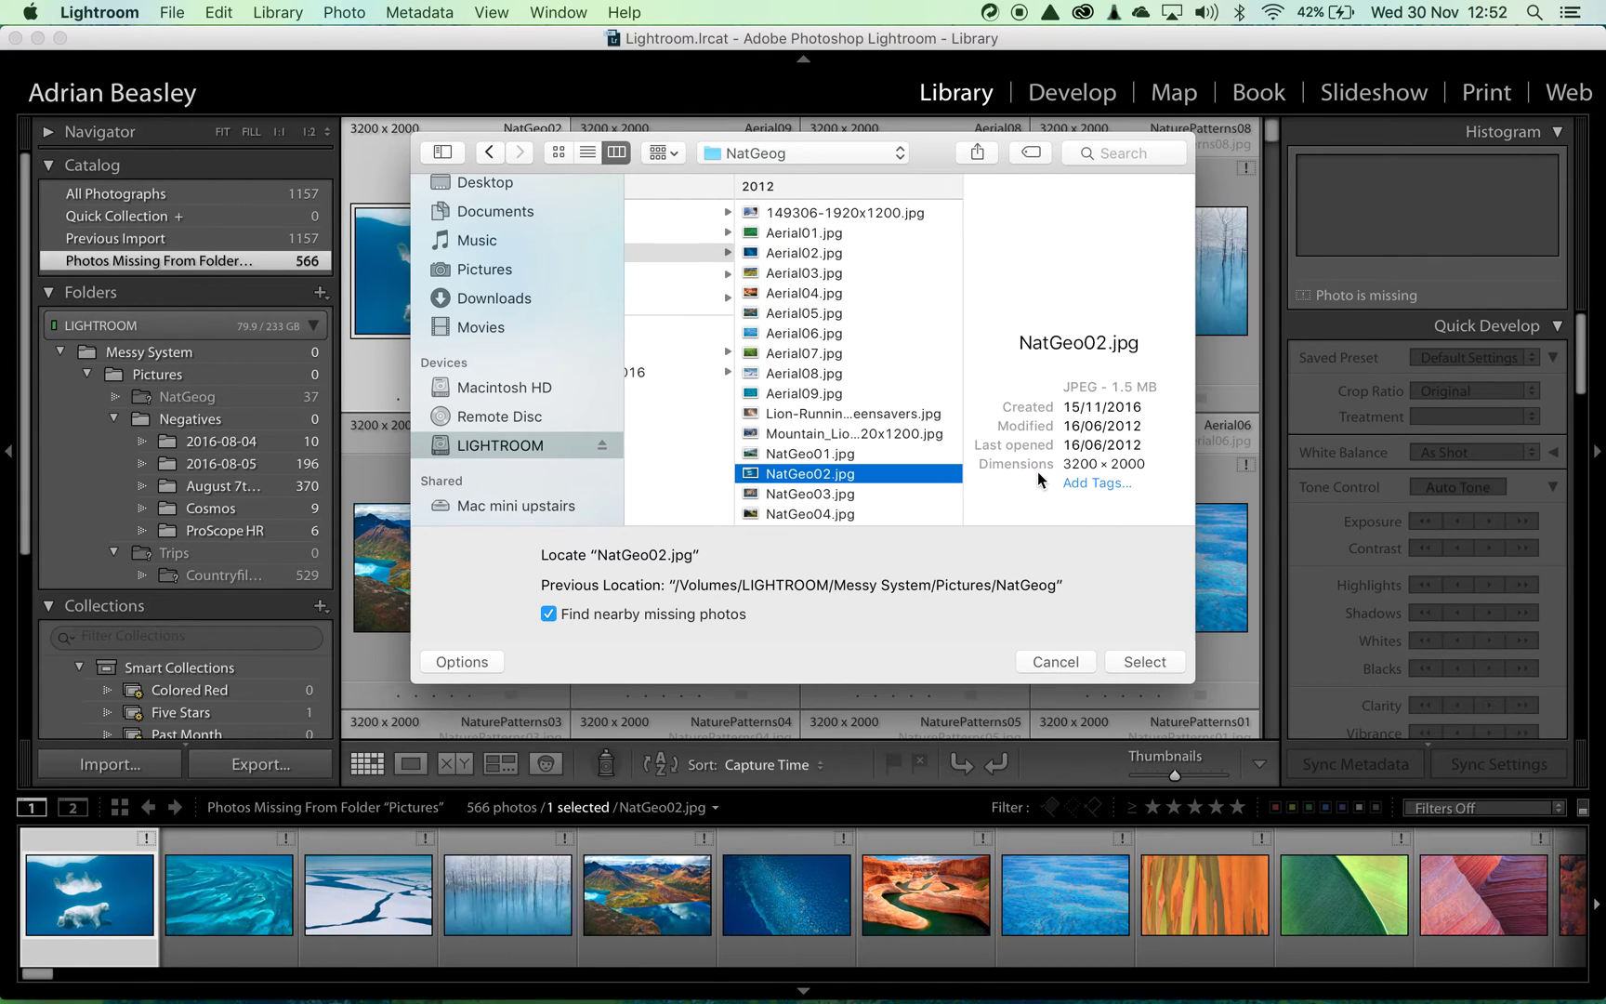
{"action": "left_click", "coordinate": [1144, 662]}
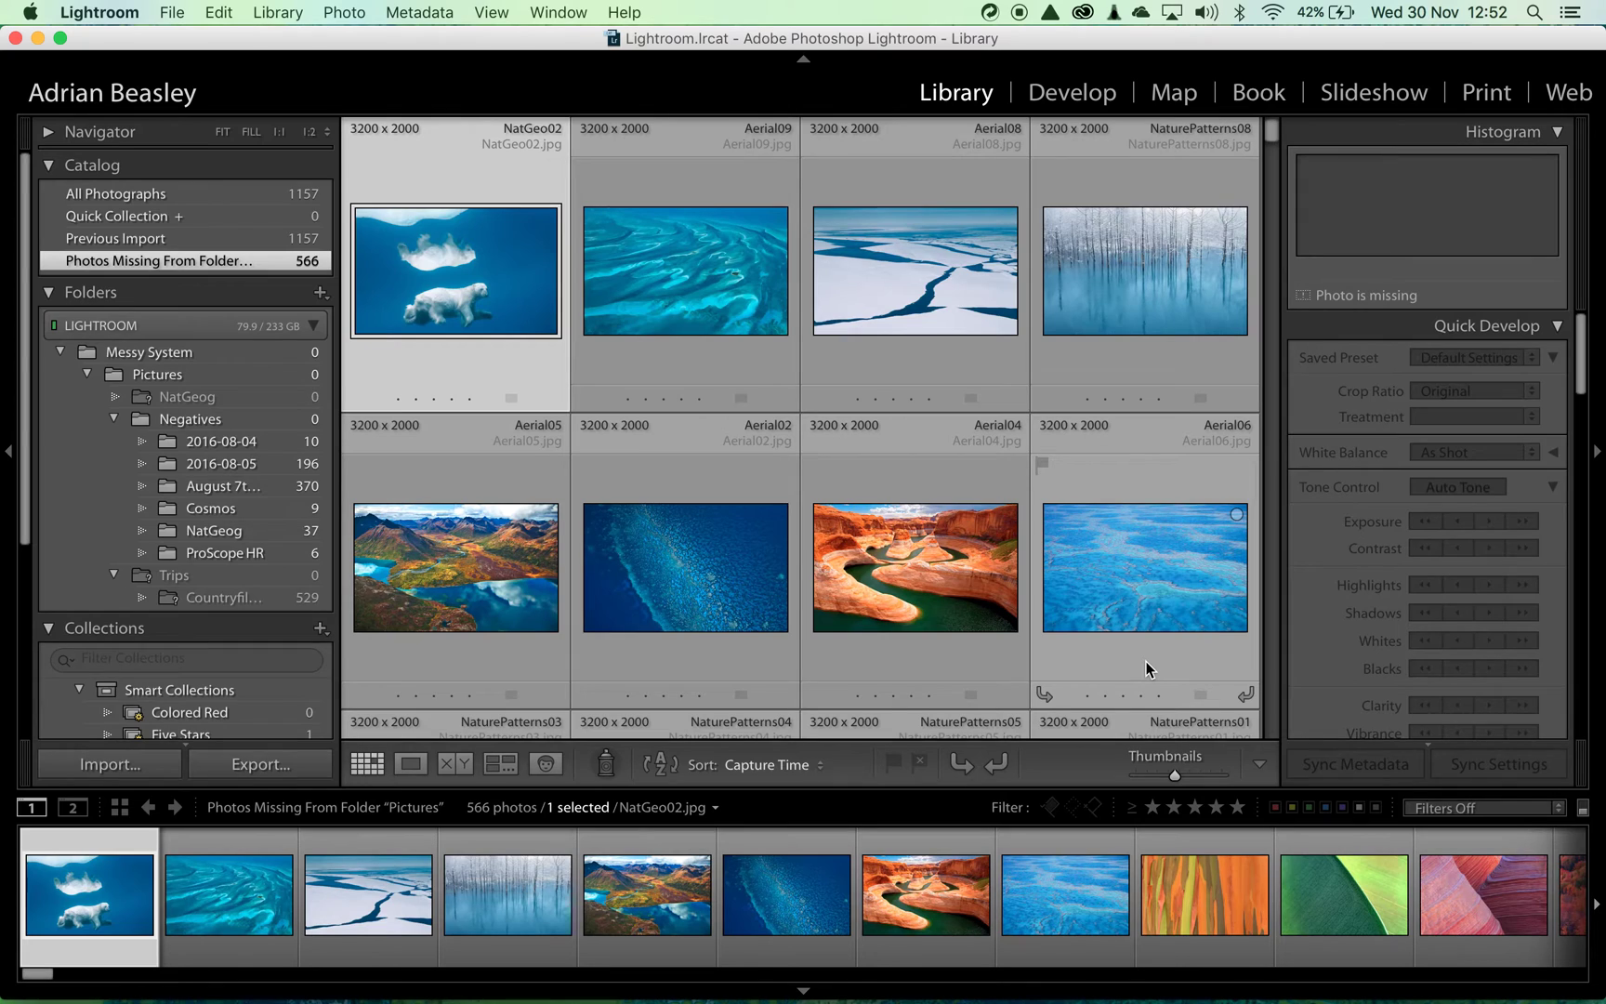
{"action": "mouse_move", "coordinate": [686, 270]}
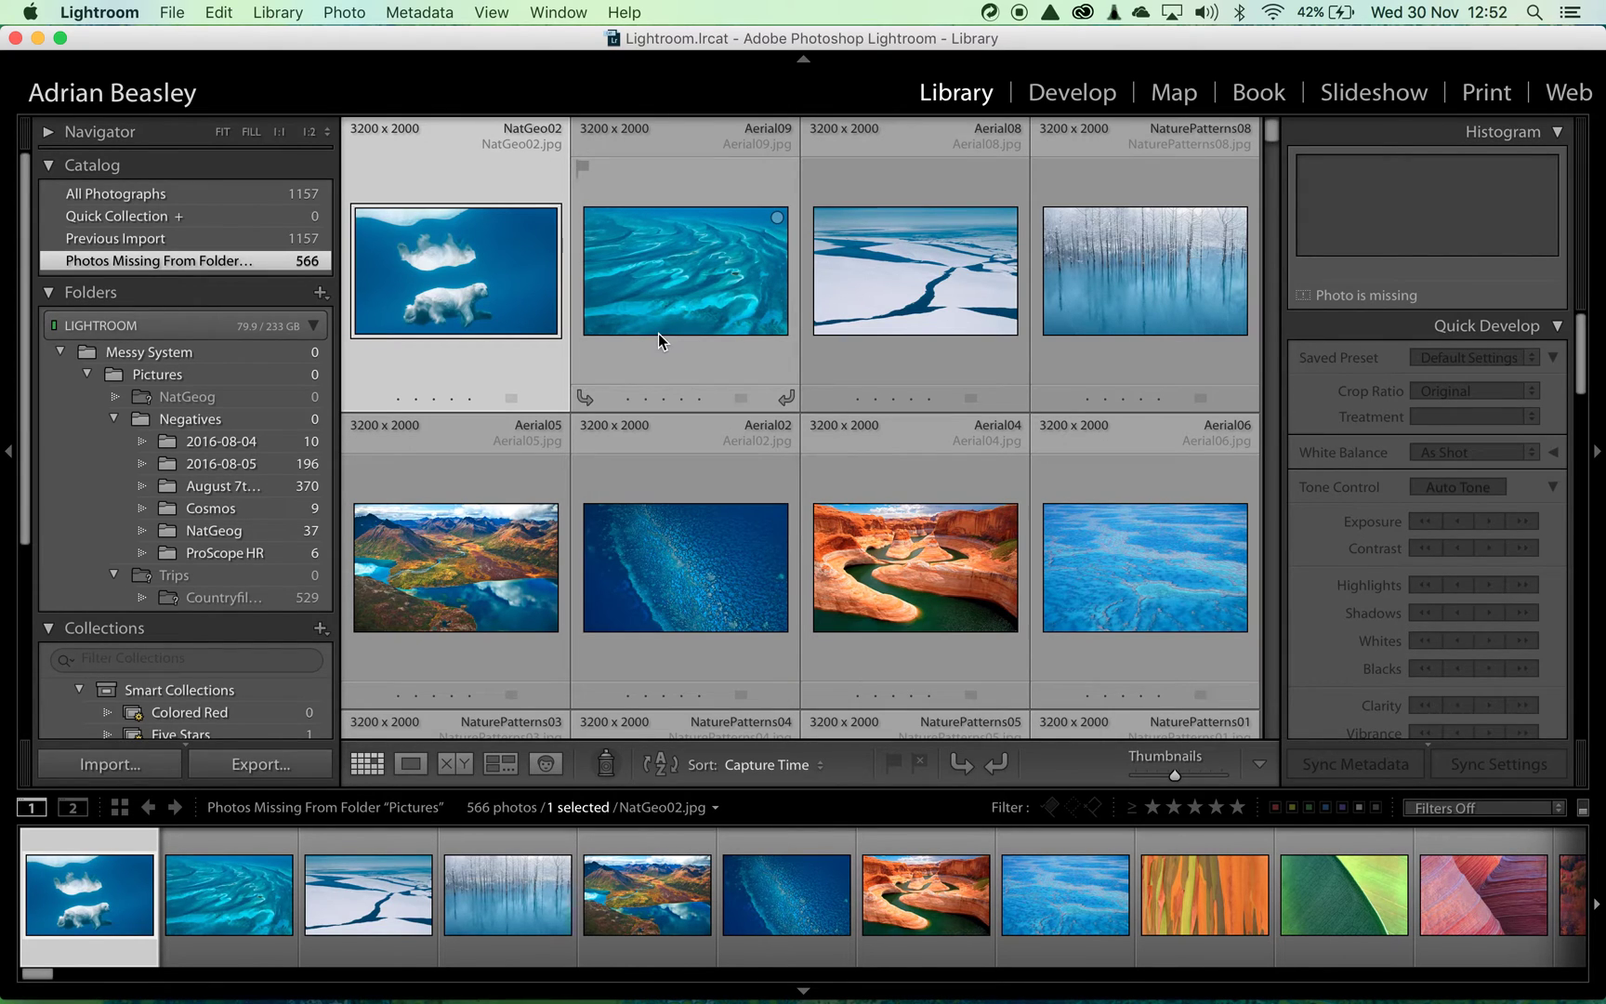
{"action": "scroll", "coordinate": [658, 333], "scroll_direction": "down", "scroll_amount": 3}
{"action": "scroll", "coordinate": [658, 332], "scroll_direction": "up", "scroll_amount": 3}
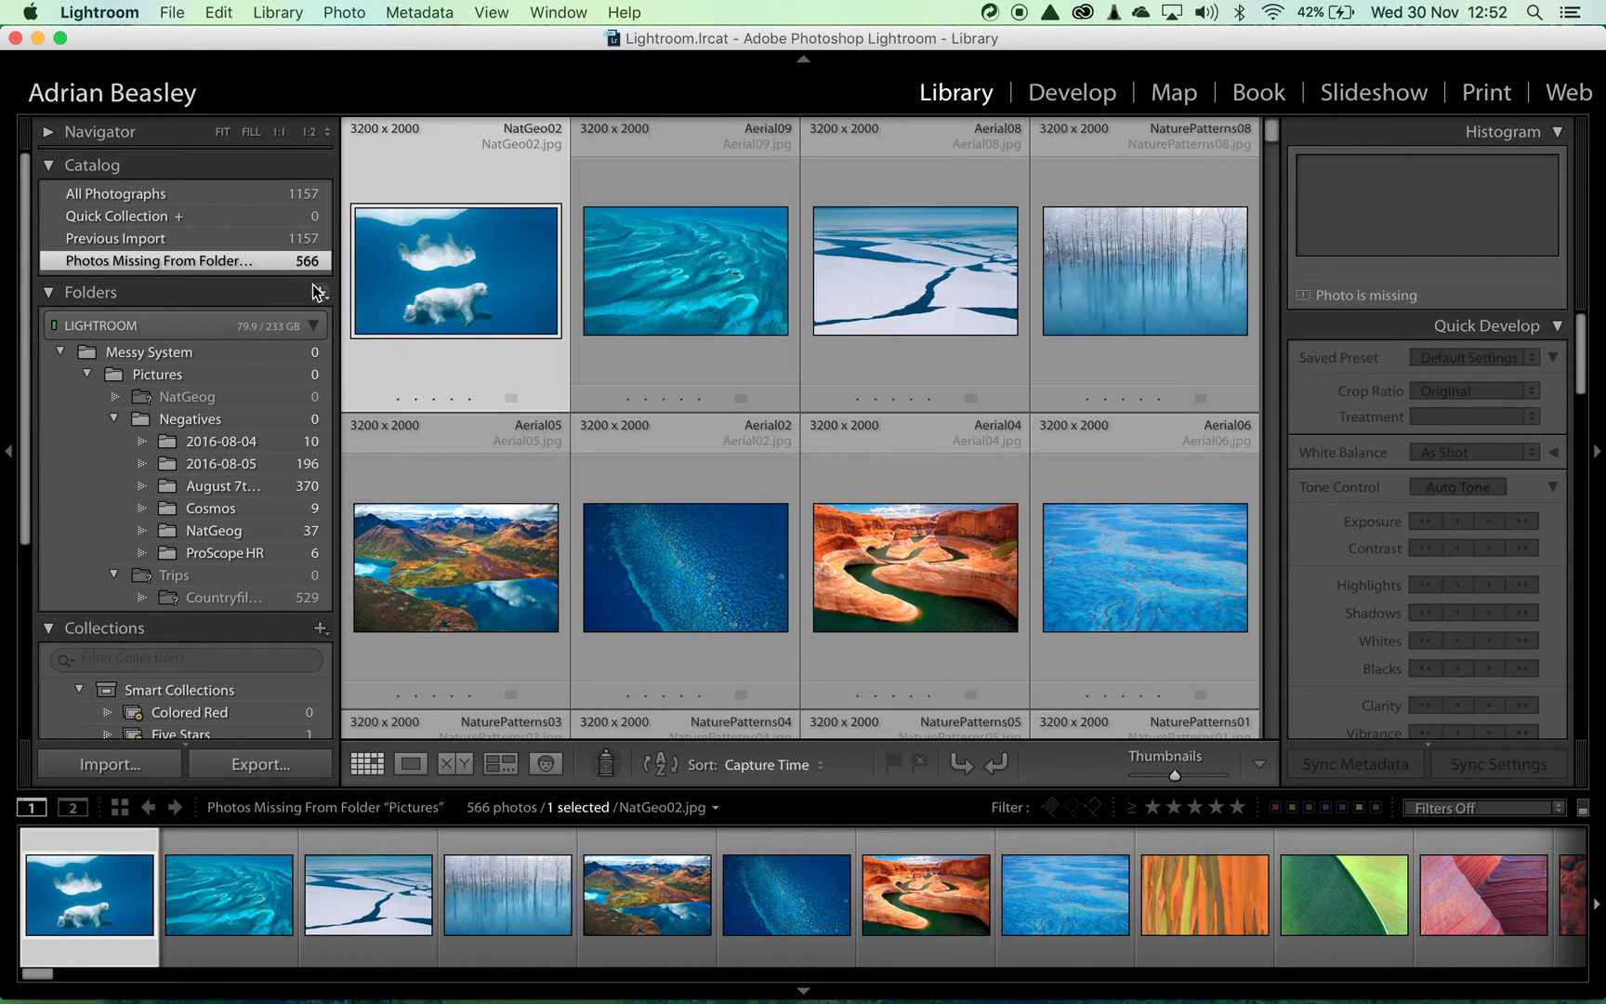
Step: Remove the temporary Photos Missing From Folder collection and reselect the Pictures folder
{"action": "right_click", "coordinate": [221, 268]}
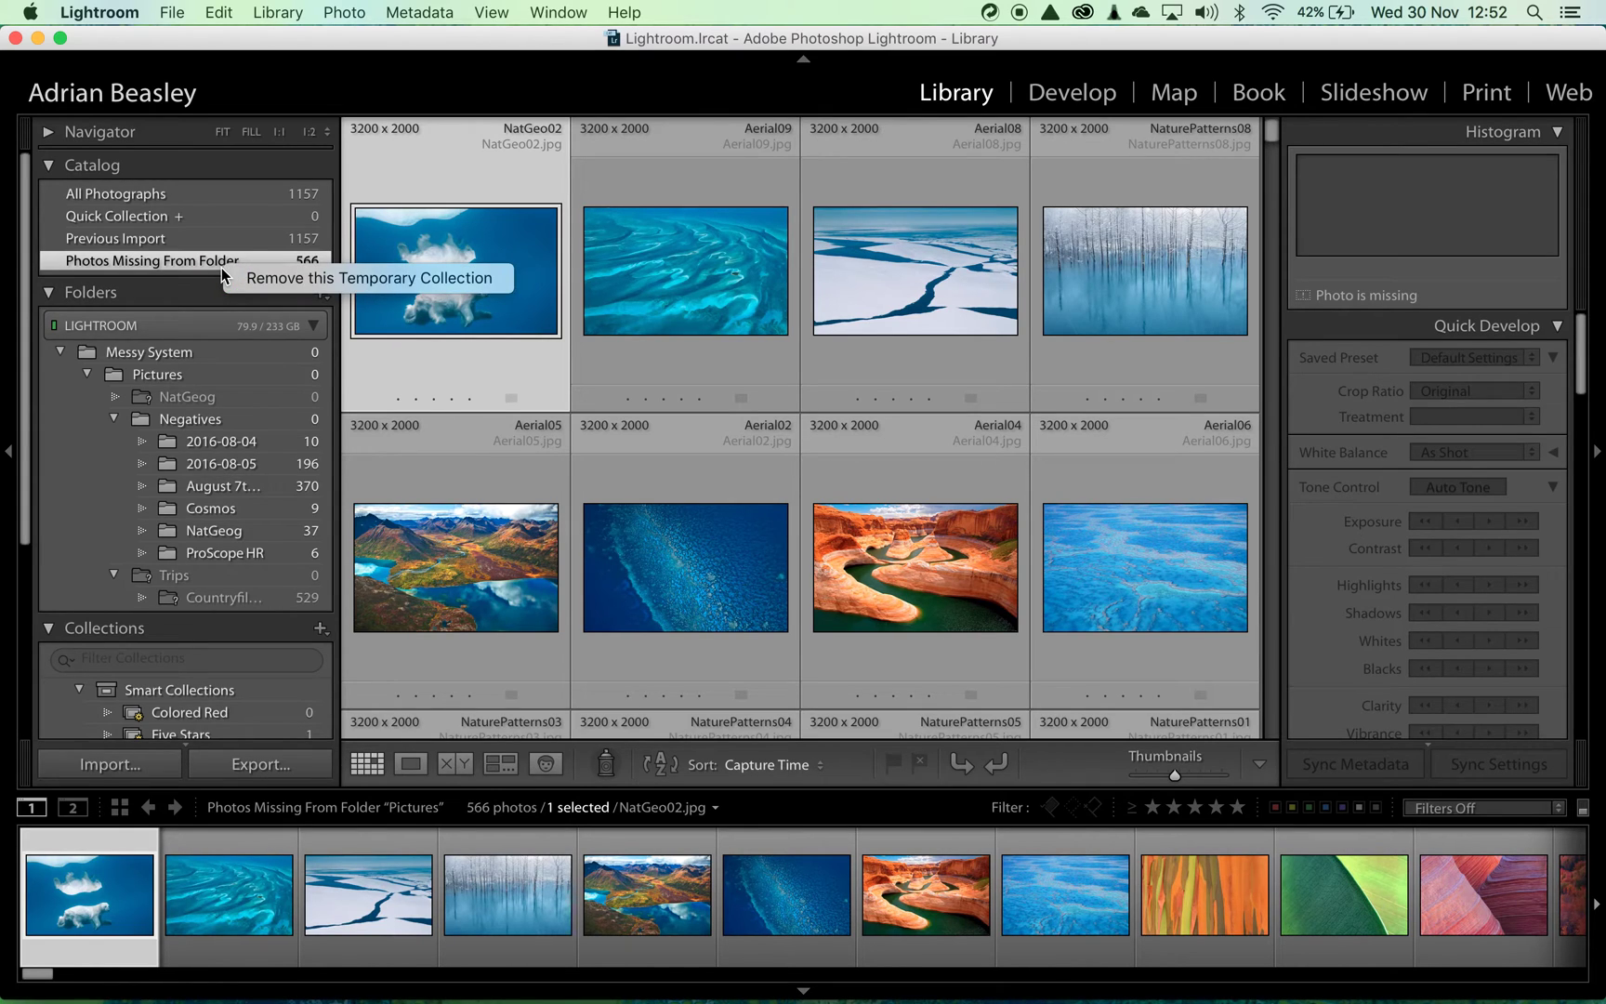
{"action": "left_click", "coordinate": [277, 283]}
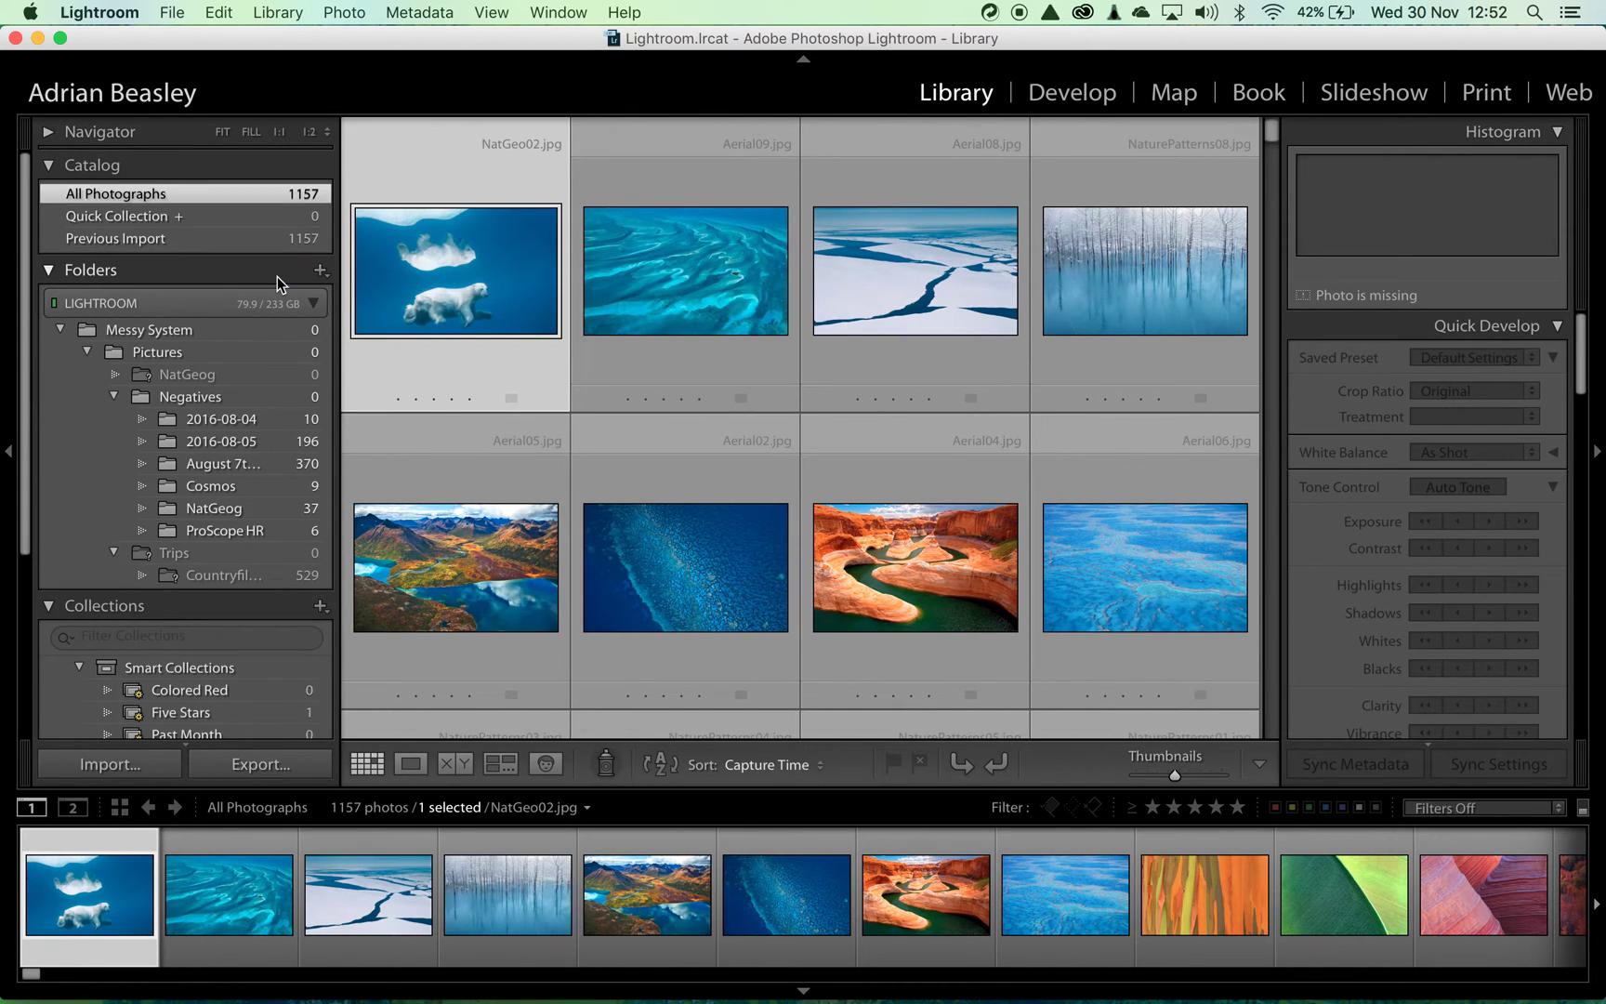
{"action": "left_click", "coordinate": [171, 359]}
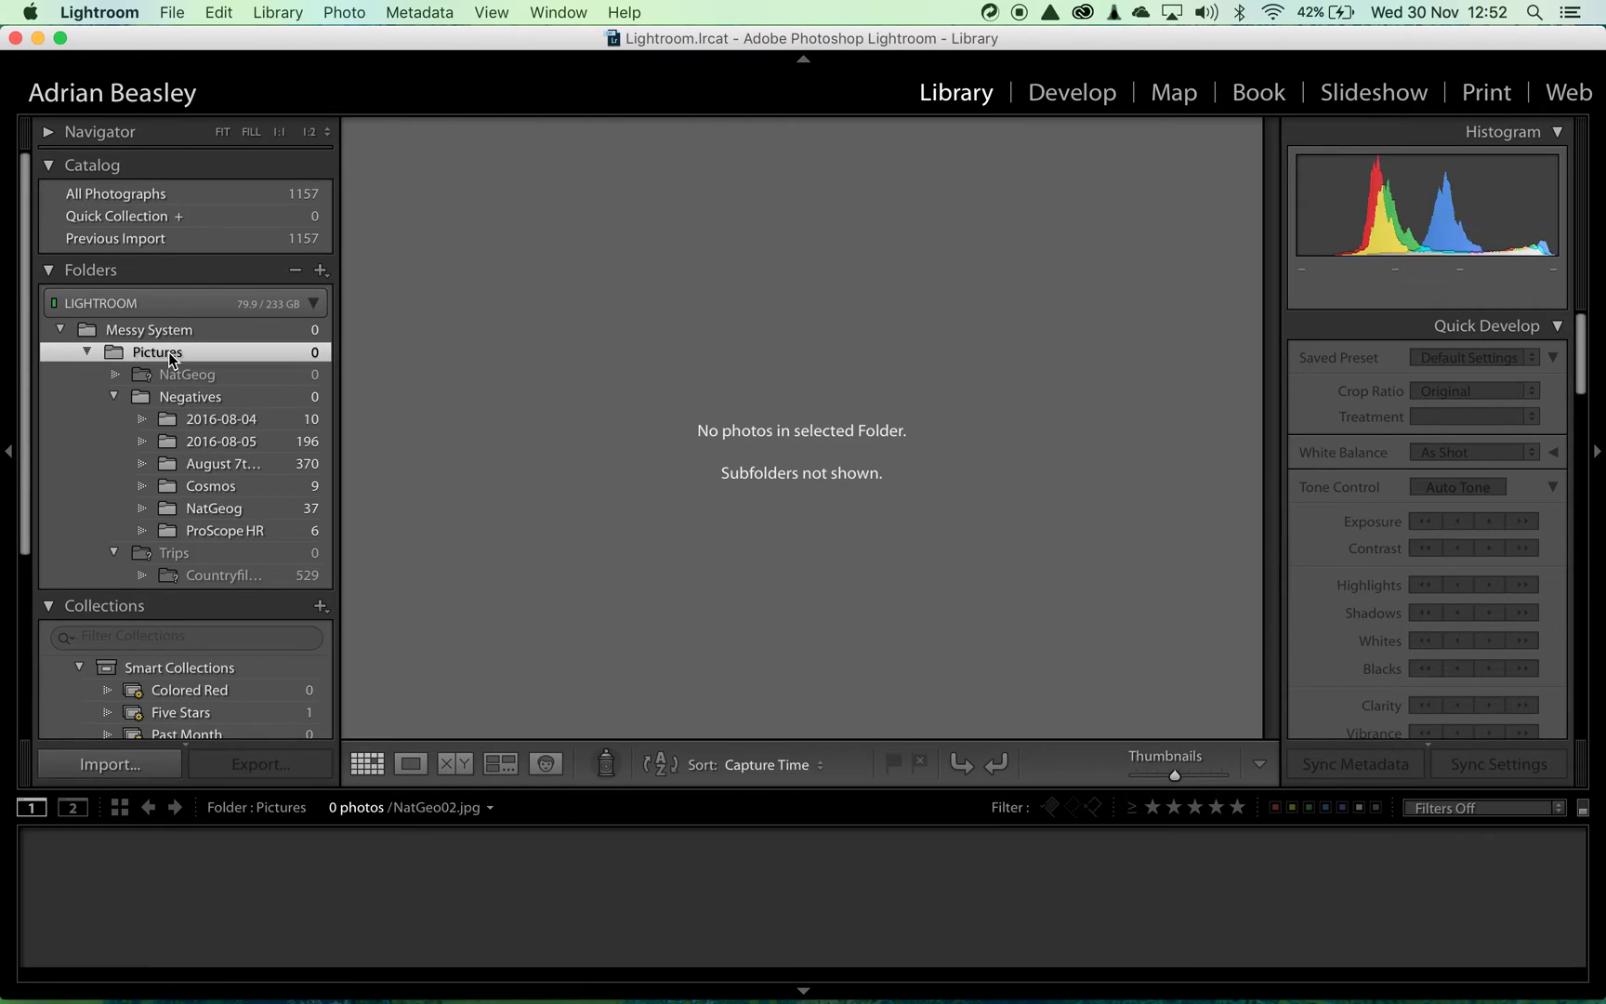
Step: Resync Pictures, show the 529 photos still missing, and ask to locate DSC08973
{"action": "right_click", "coordinate": [170, 360]}
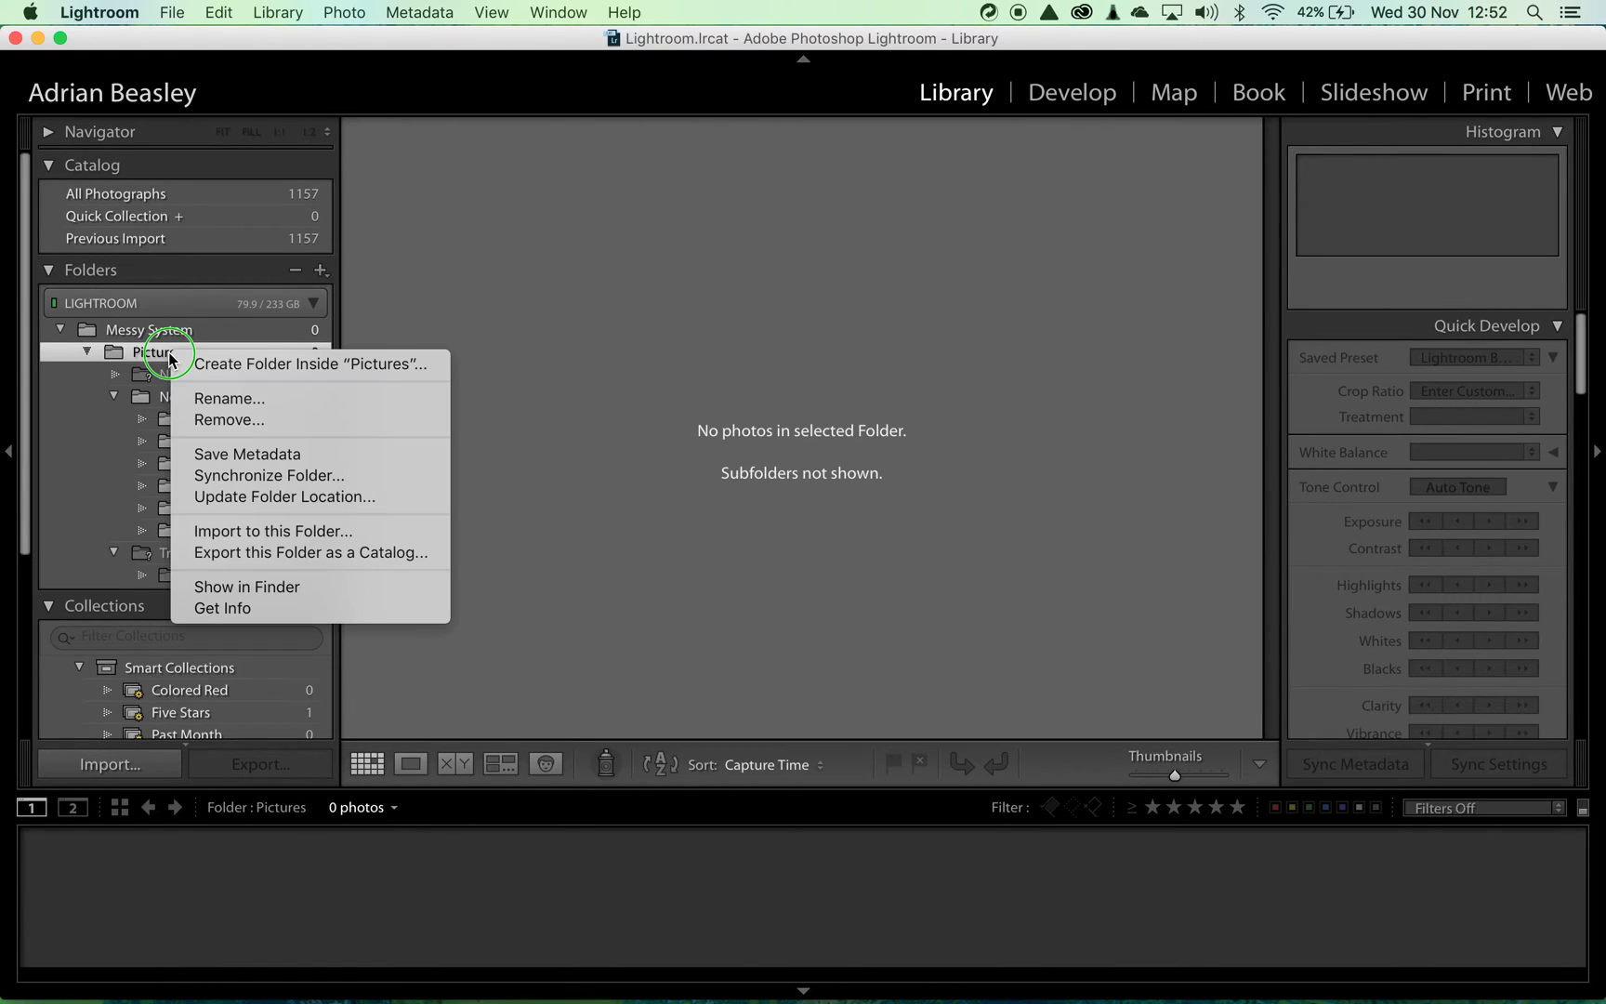
{"action": "left_click", "coordinate": [310, 475]}
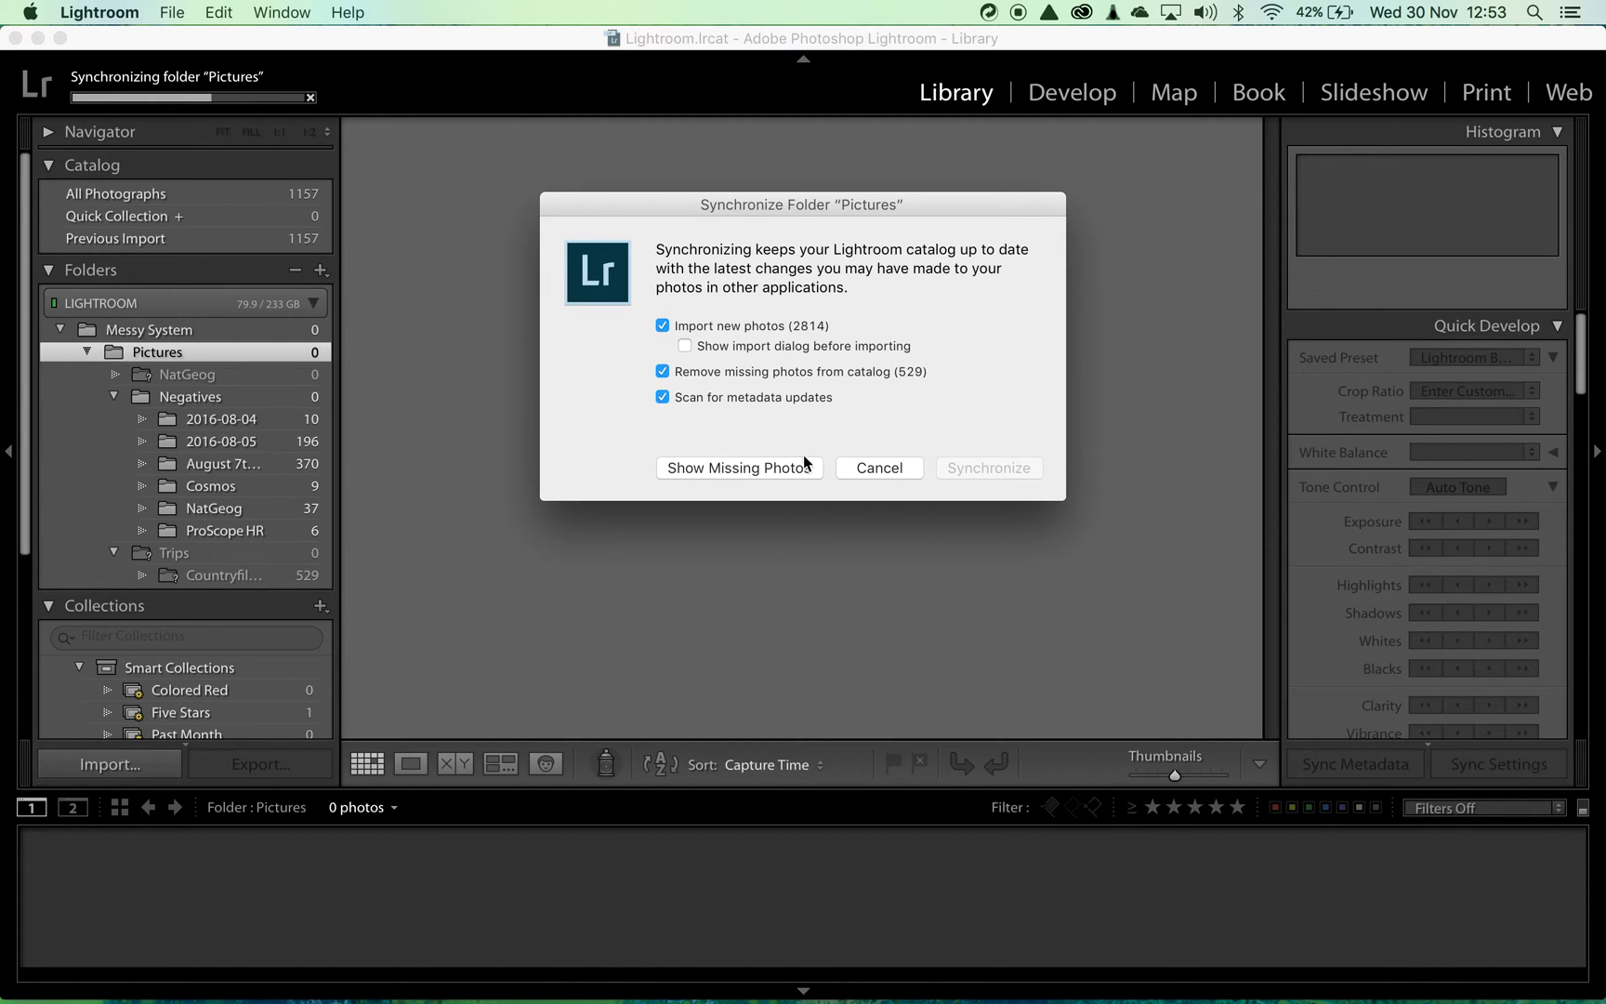
{"action": "left_click", "coordinate": [740, 467]}
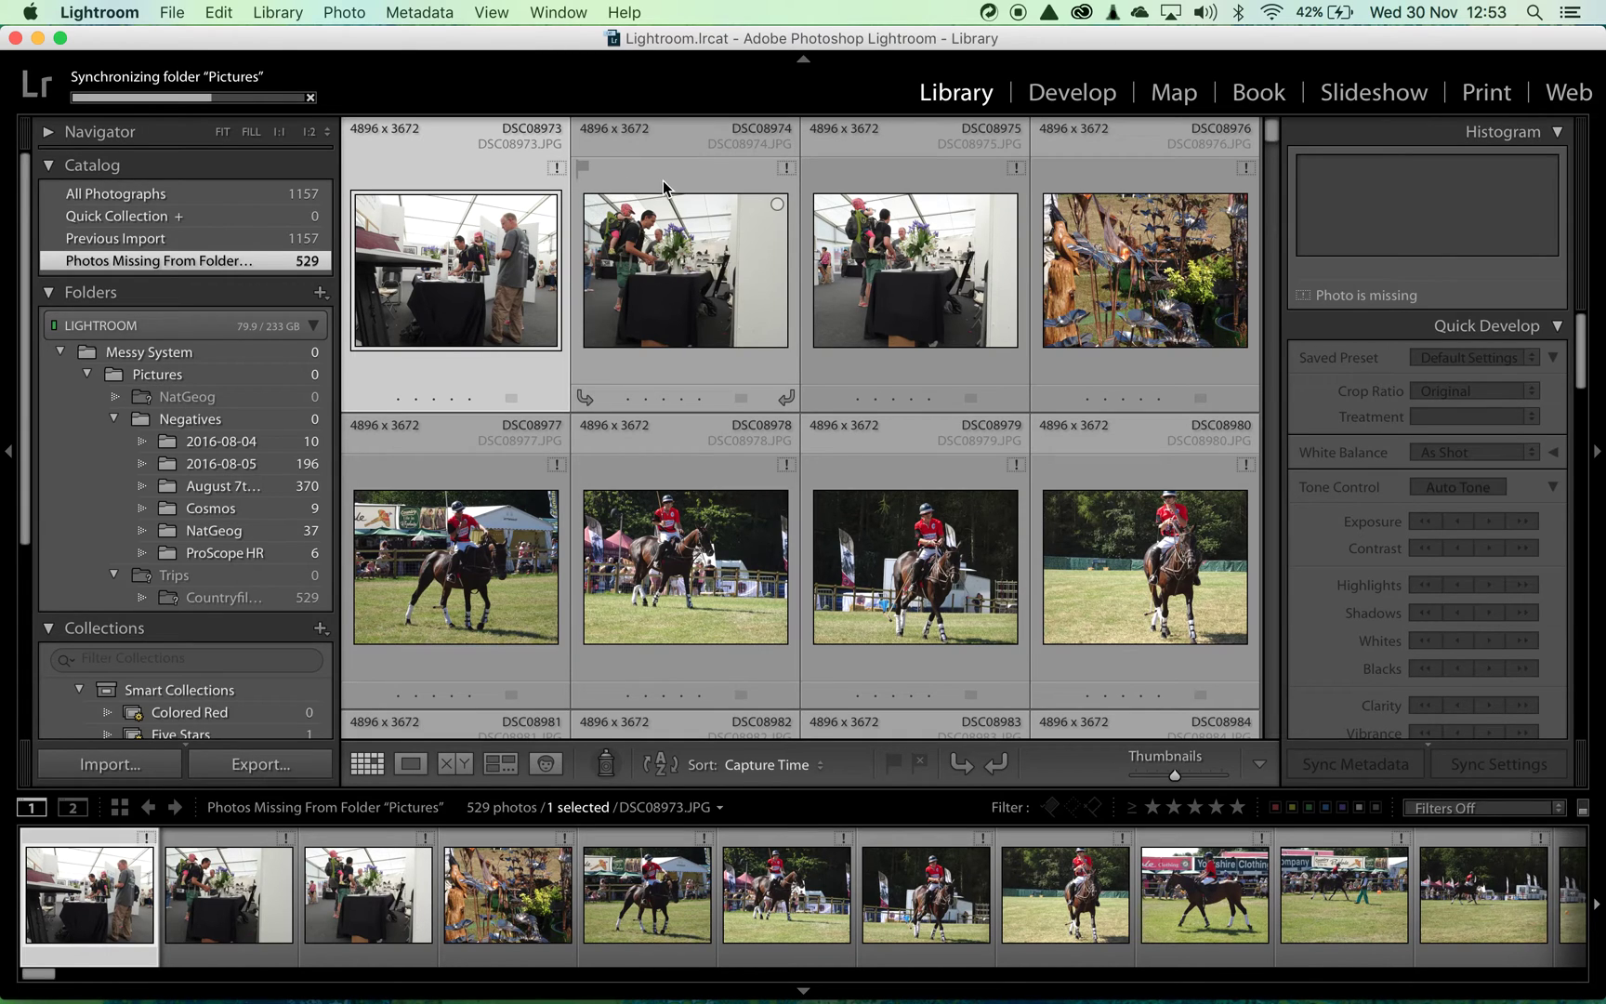
{"action": "left_click", "coordinate": [558, 169]}
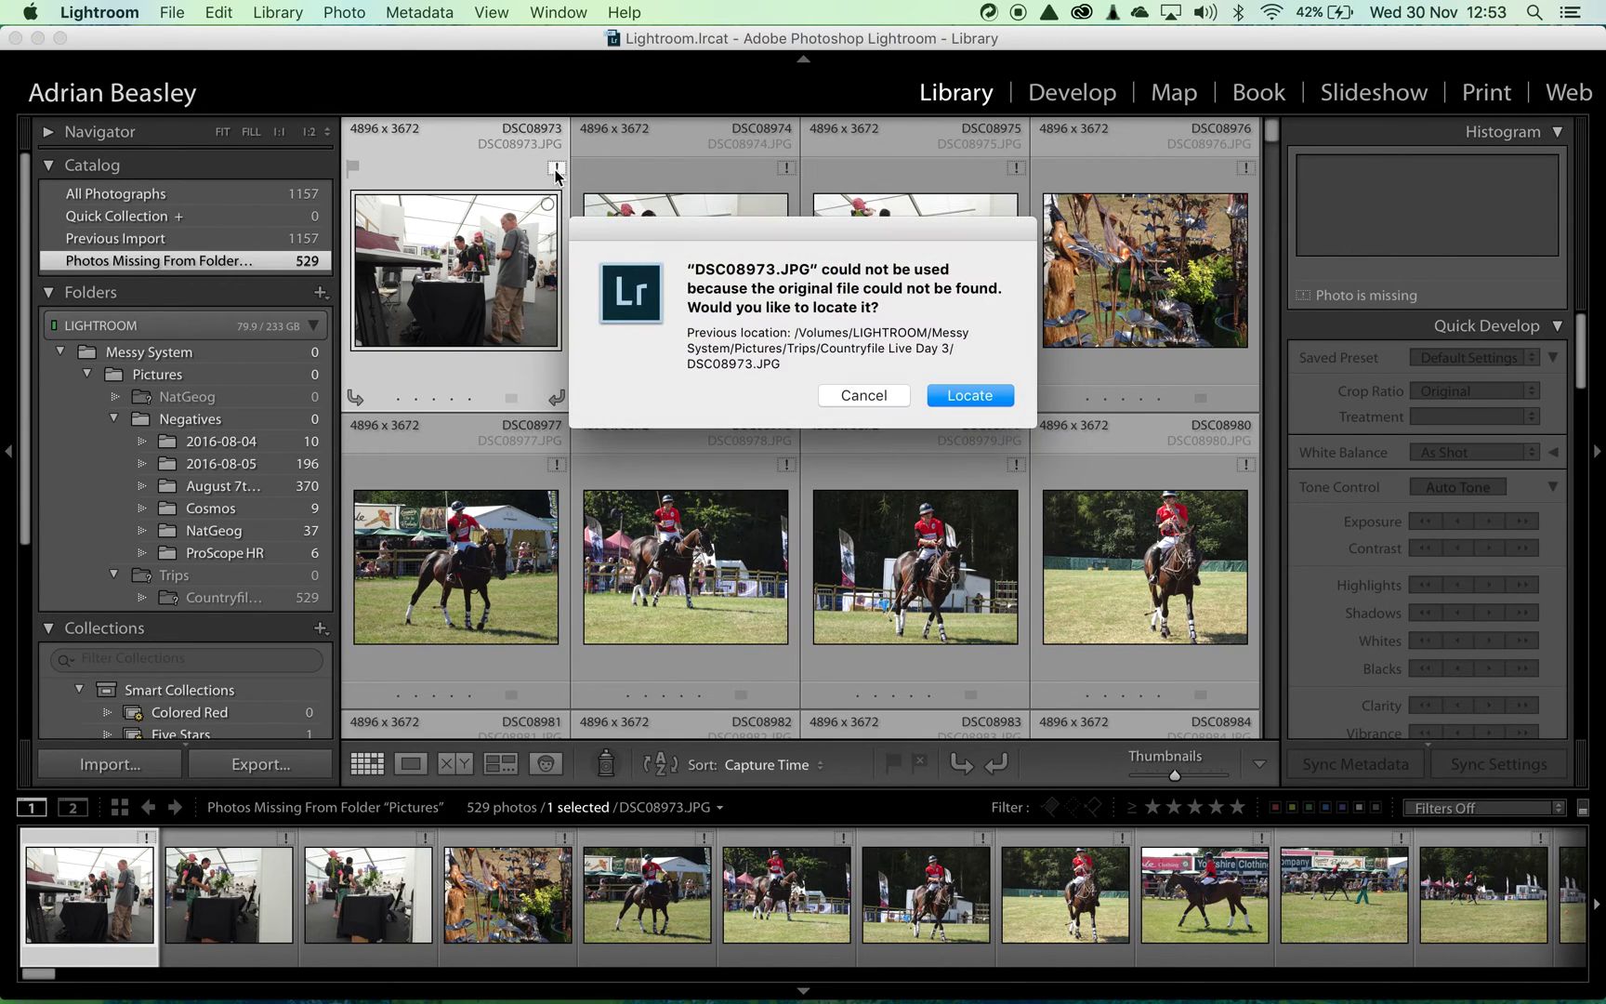
Step: Relink DSC08973.JPG to Messy System > Pictures > Negatives > Trips > Countryfile Live Day 3
{"action": "left_click", "coordinate": [980, 398]}
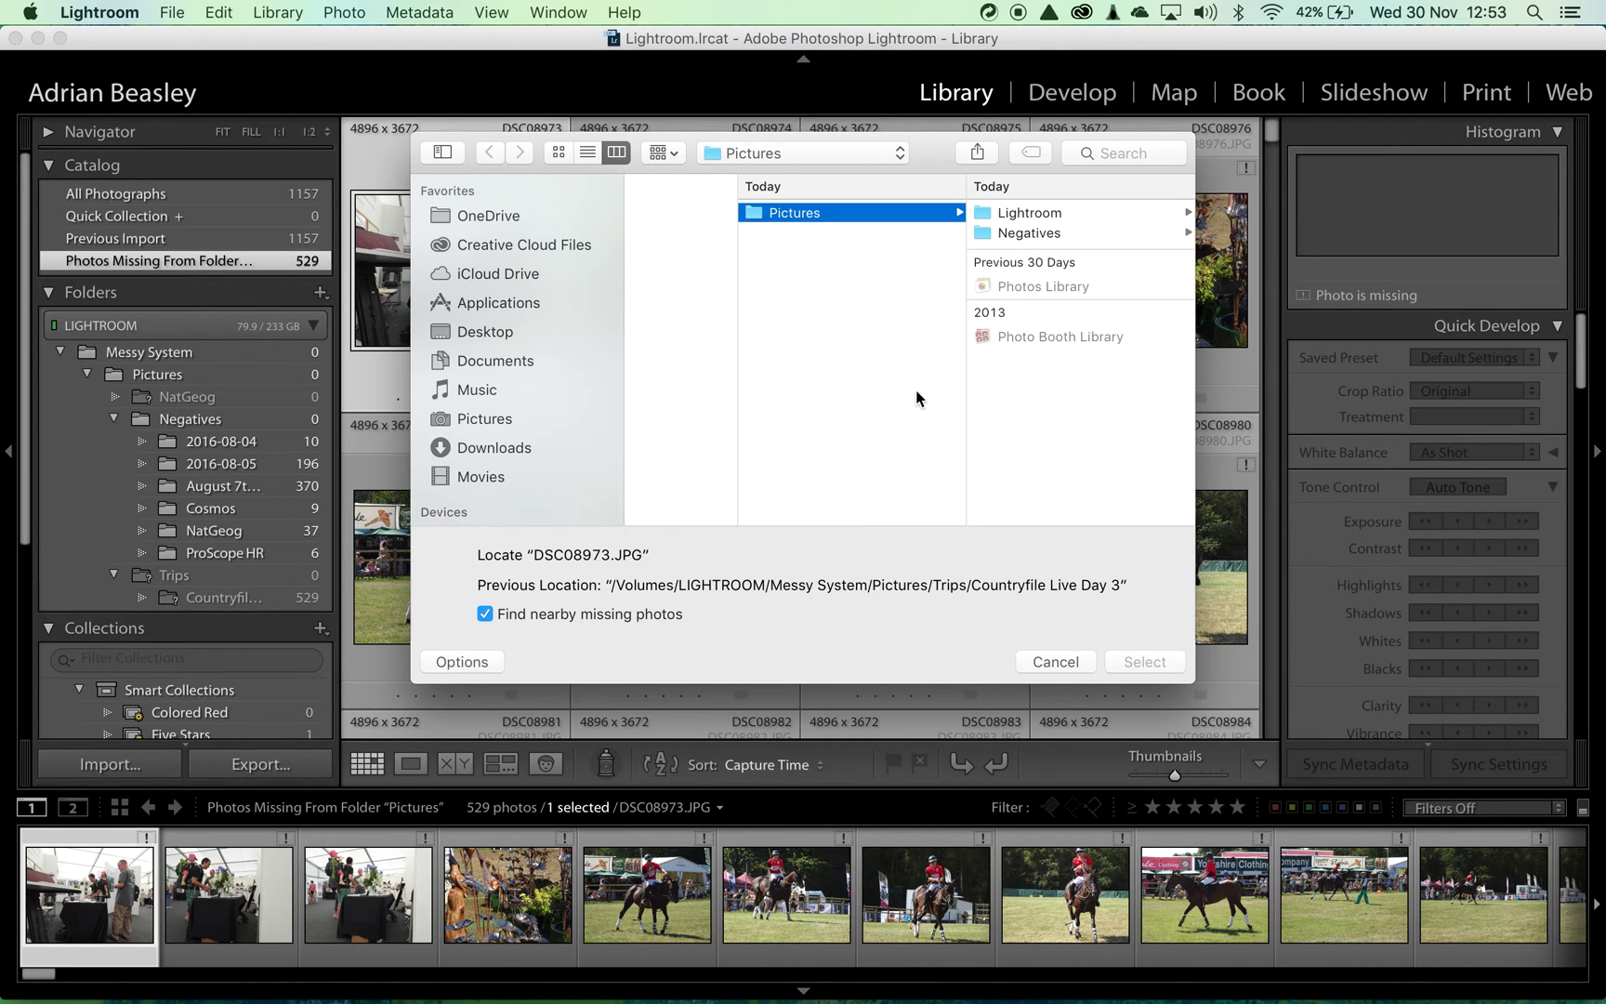
{"action": "scroll", "coordinate": [556, 454], "scroll_direction": "down", "scroll_amount": 5}
{"action": "left_click", "coordinate": [500, 378]}
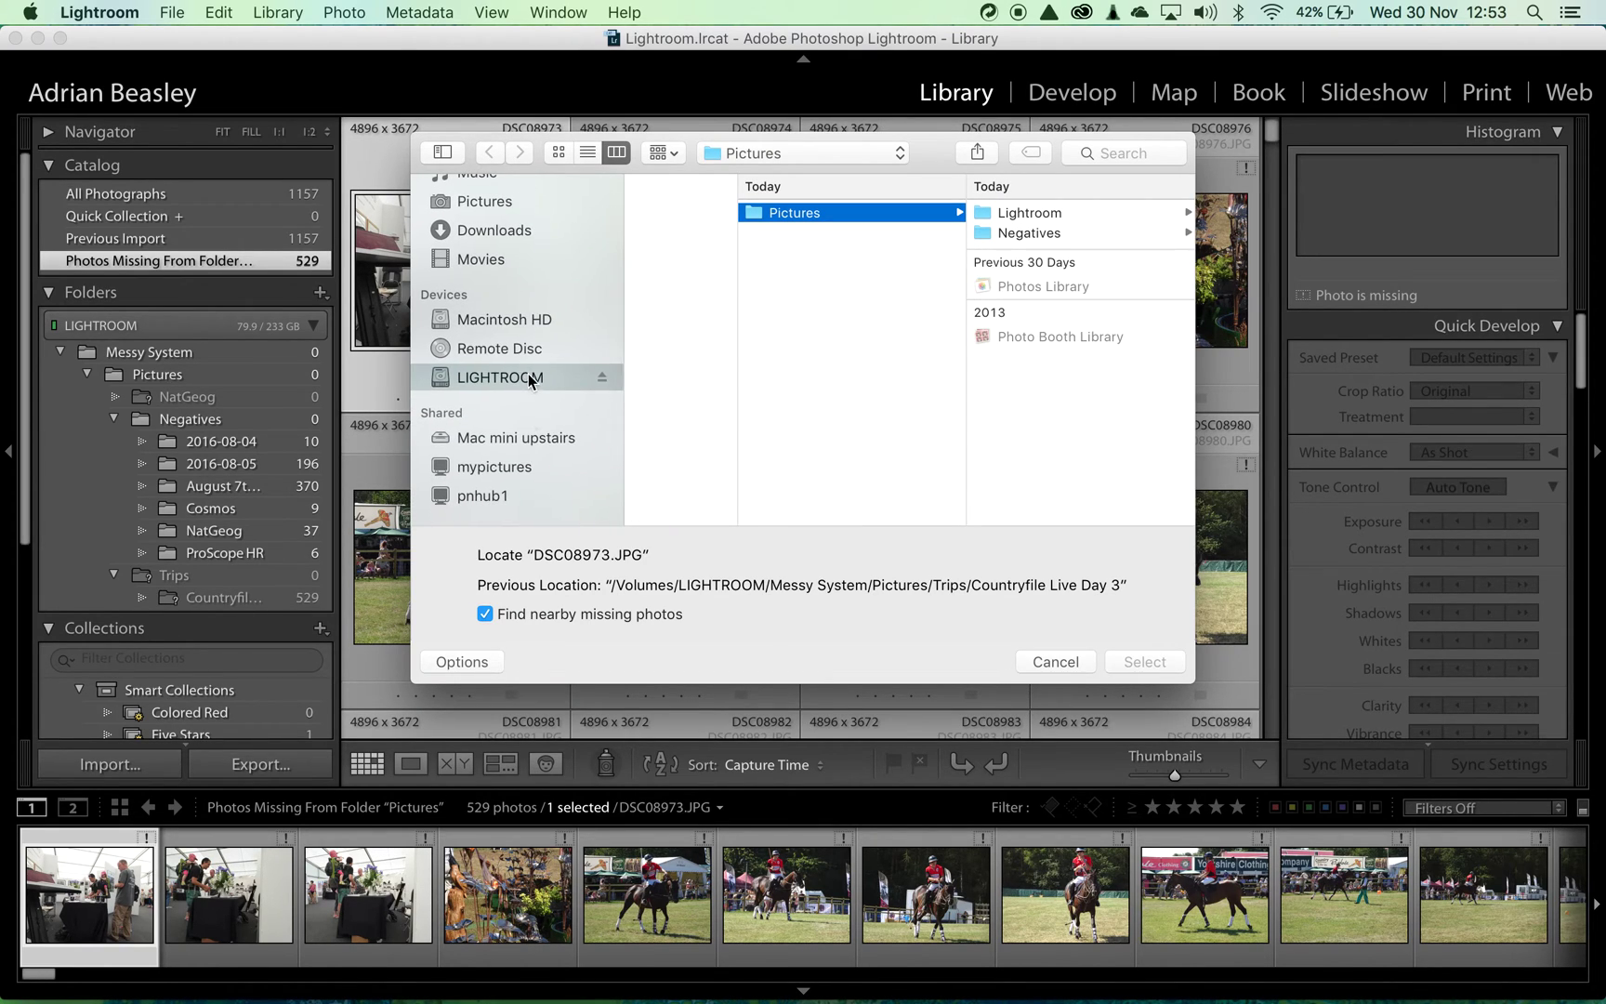
{"action": "left_click", "coordinate": [755, 212]}
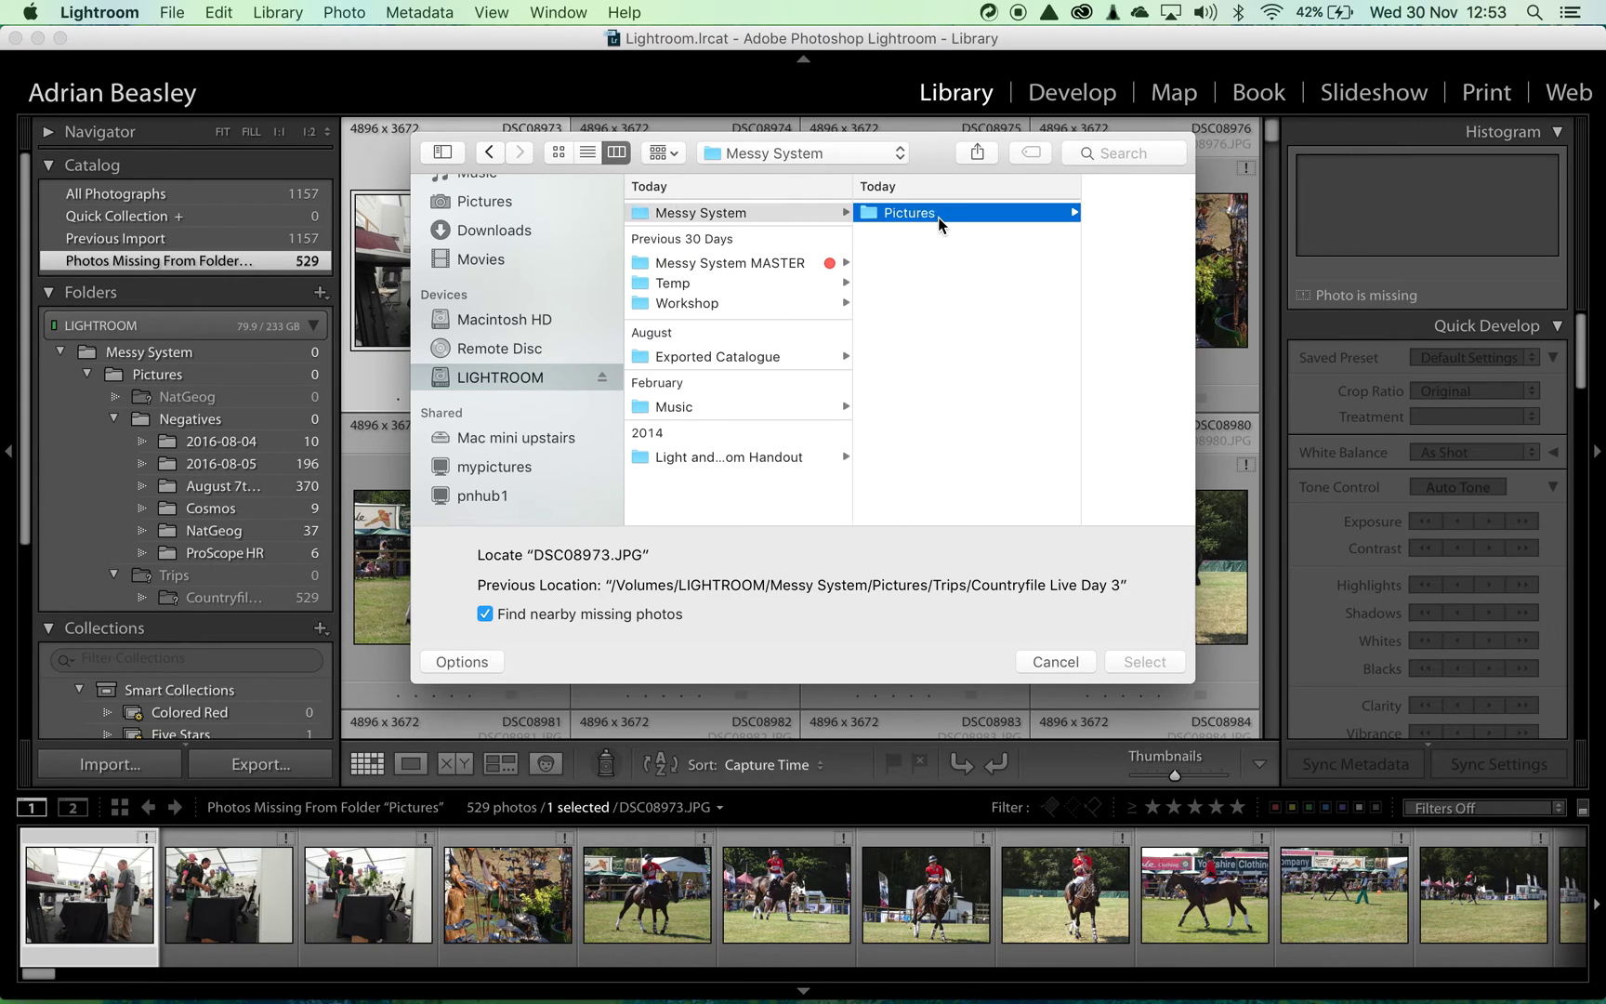
{"action": "left_click", "coordinate": [907, 213]}
{"action": "left_click", "coordinate": [1029, 233]}
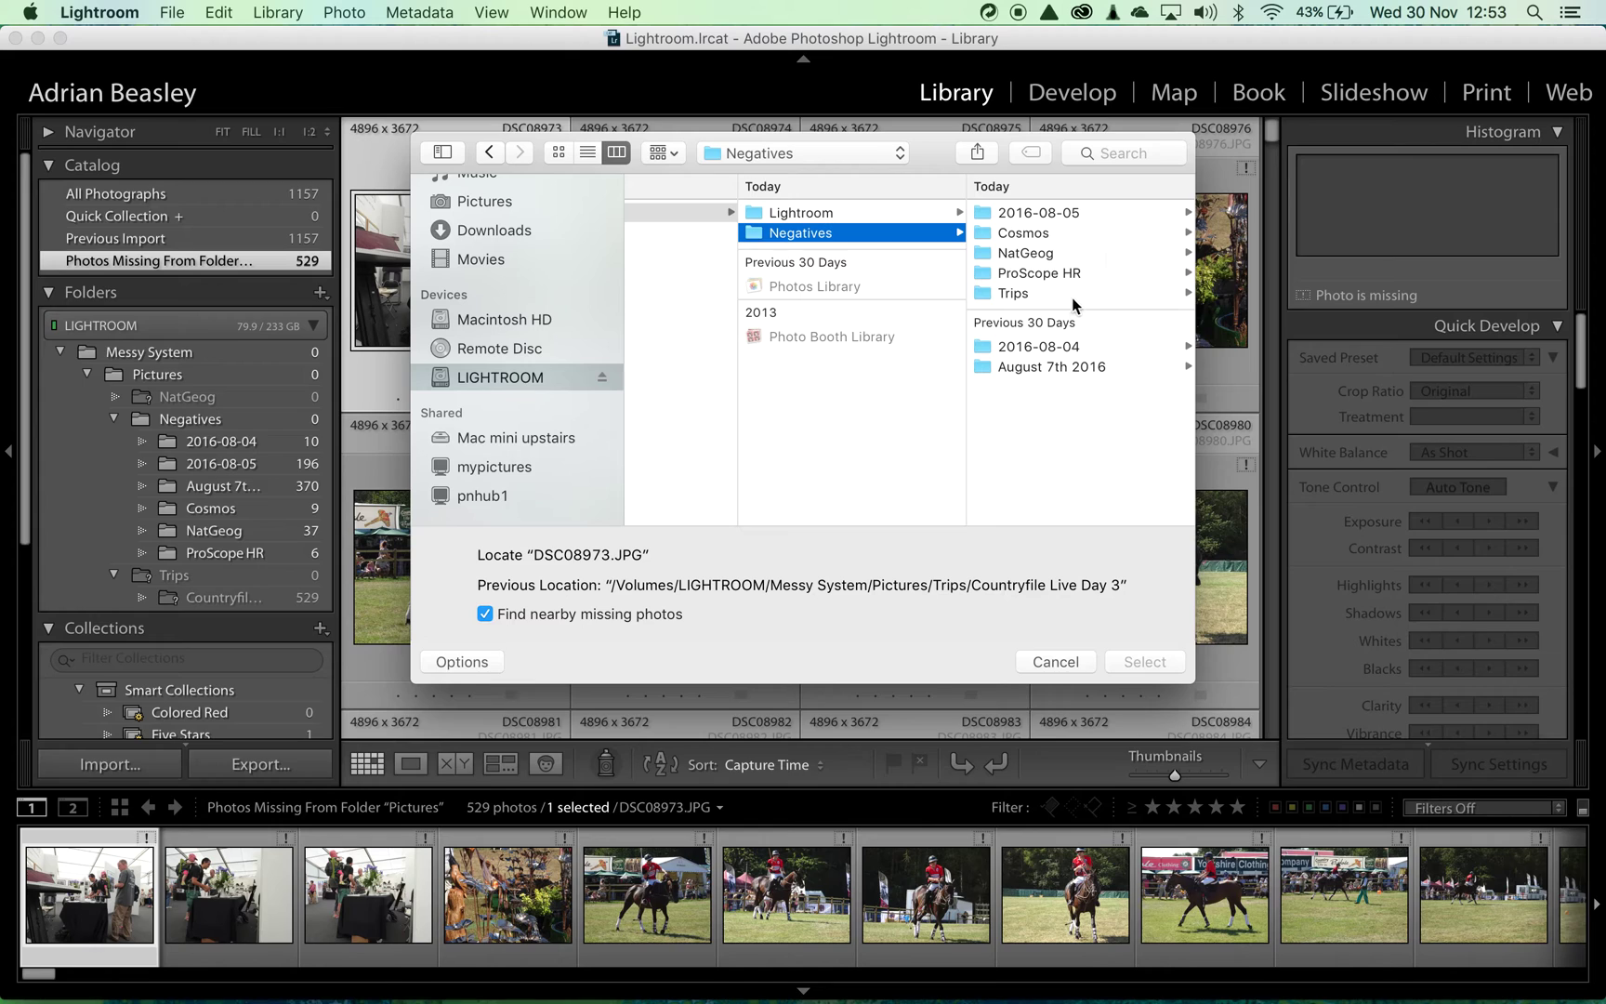
{"action": "left_click", "coordinate": [1020, 294]}
{"action": "left_click", "coordinate": [1031, 212]}
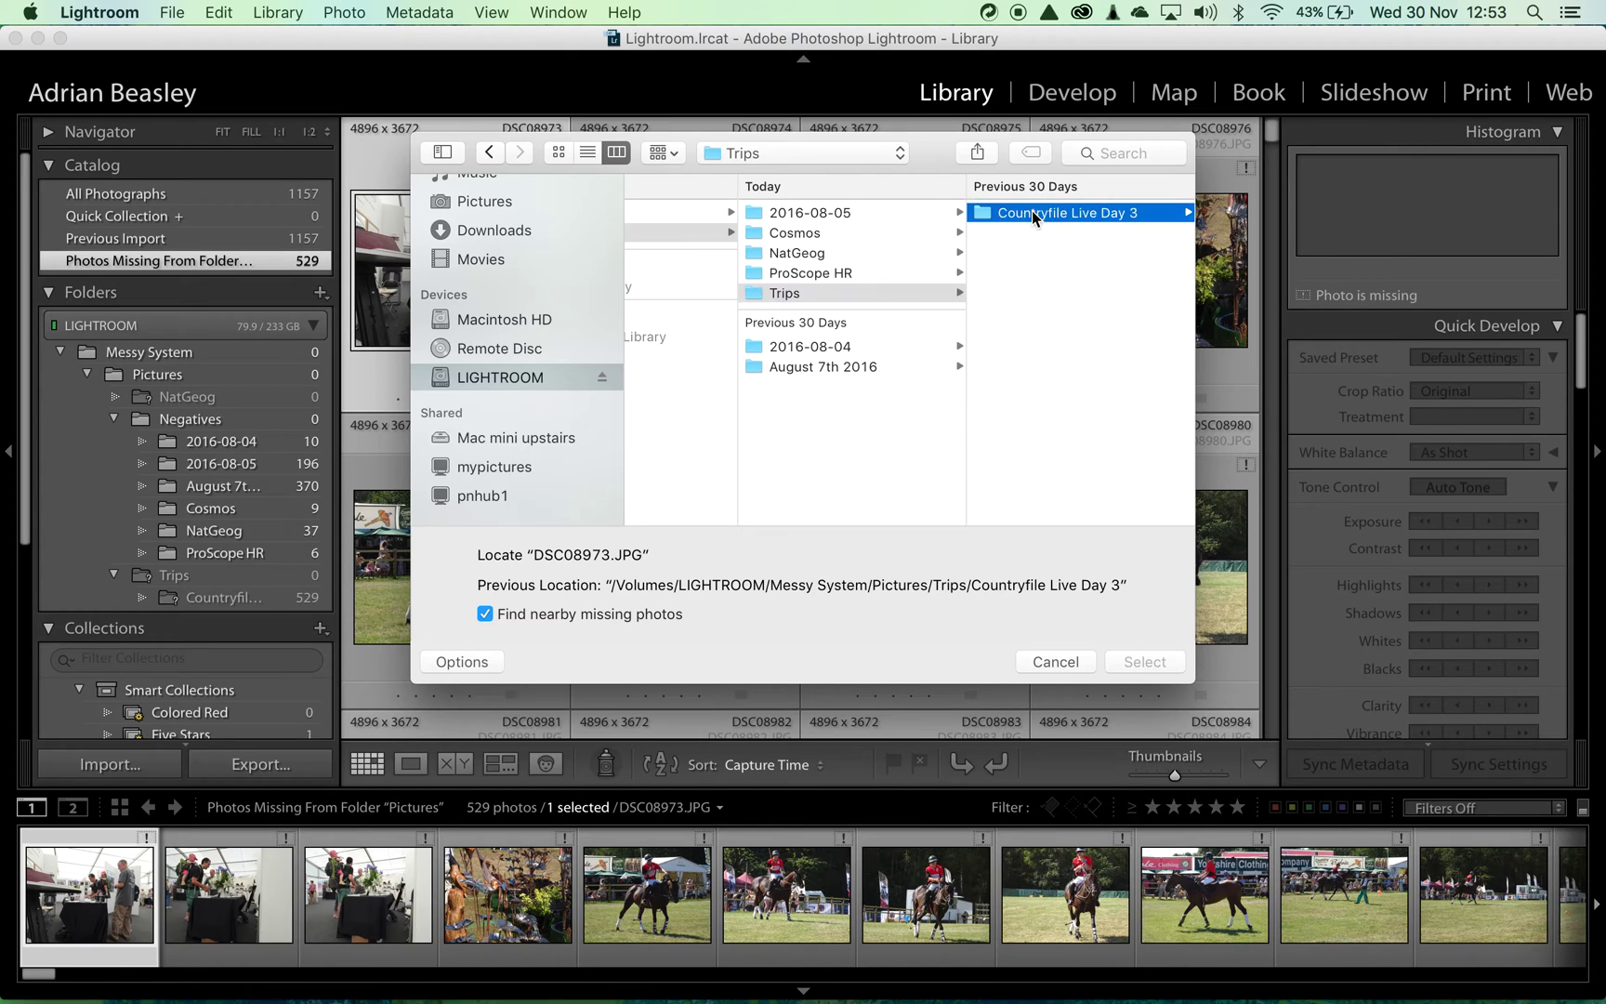
{"action": "scroll", "coordinate": [1080, 376], "scroll_direction": "down", "scroll_amount": 10}
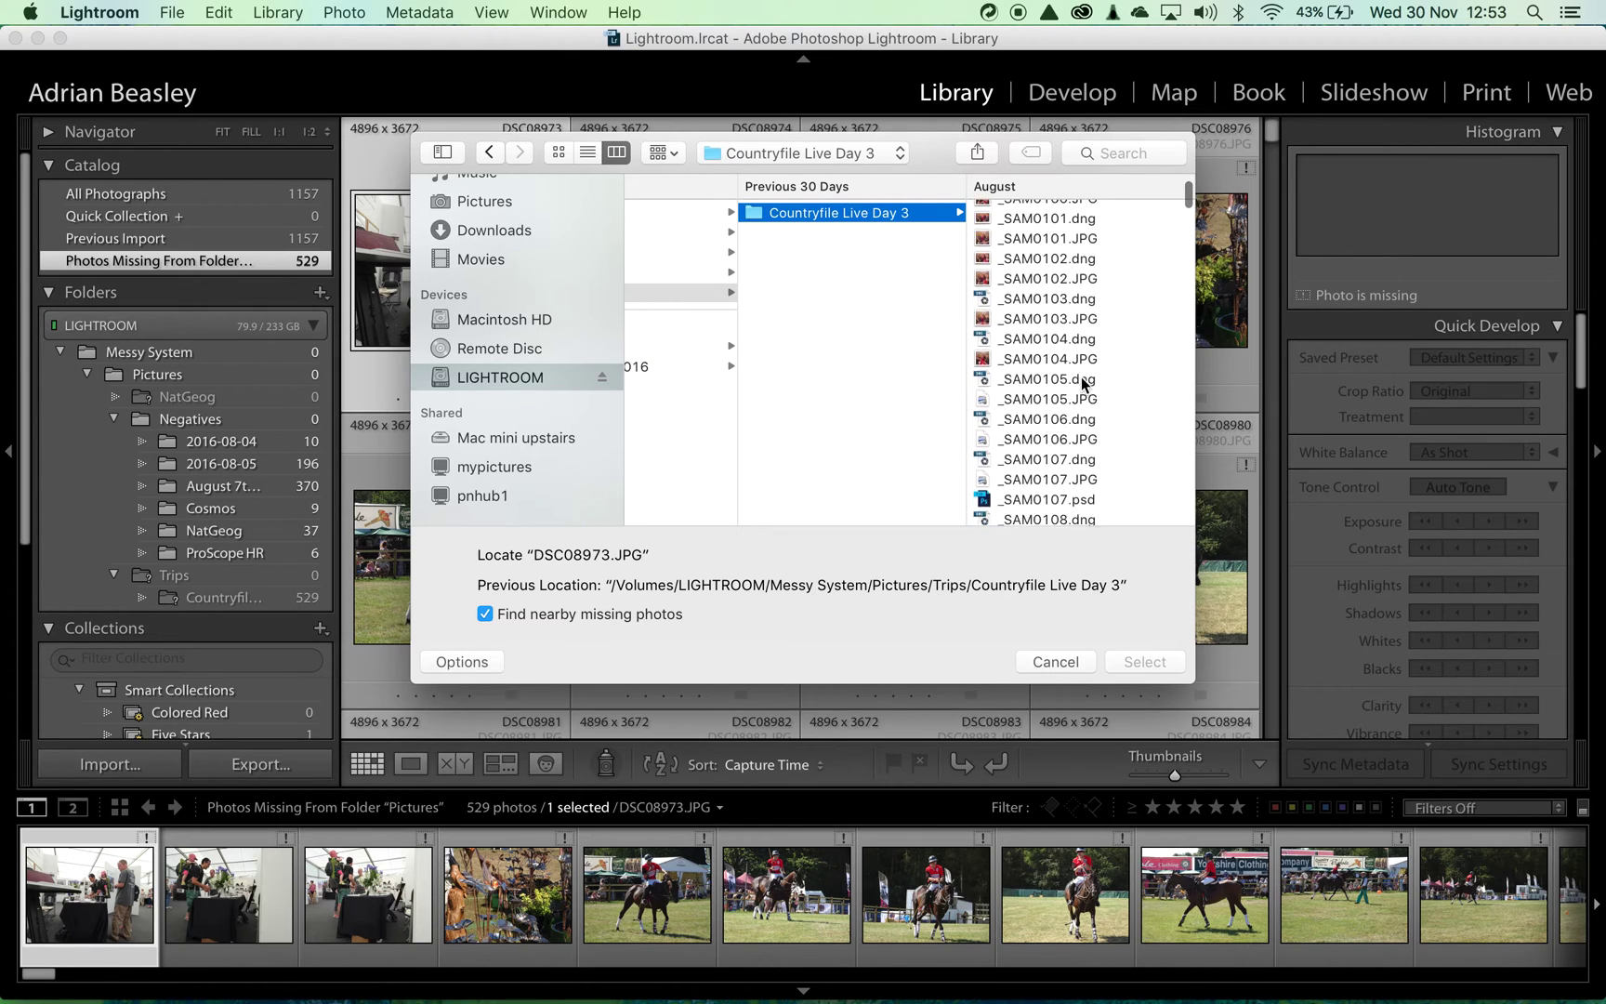
{"action": "scroll", "coordinate": [1080, 377], "scroll_direction": "down", "scroll_amount": 5}
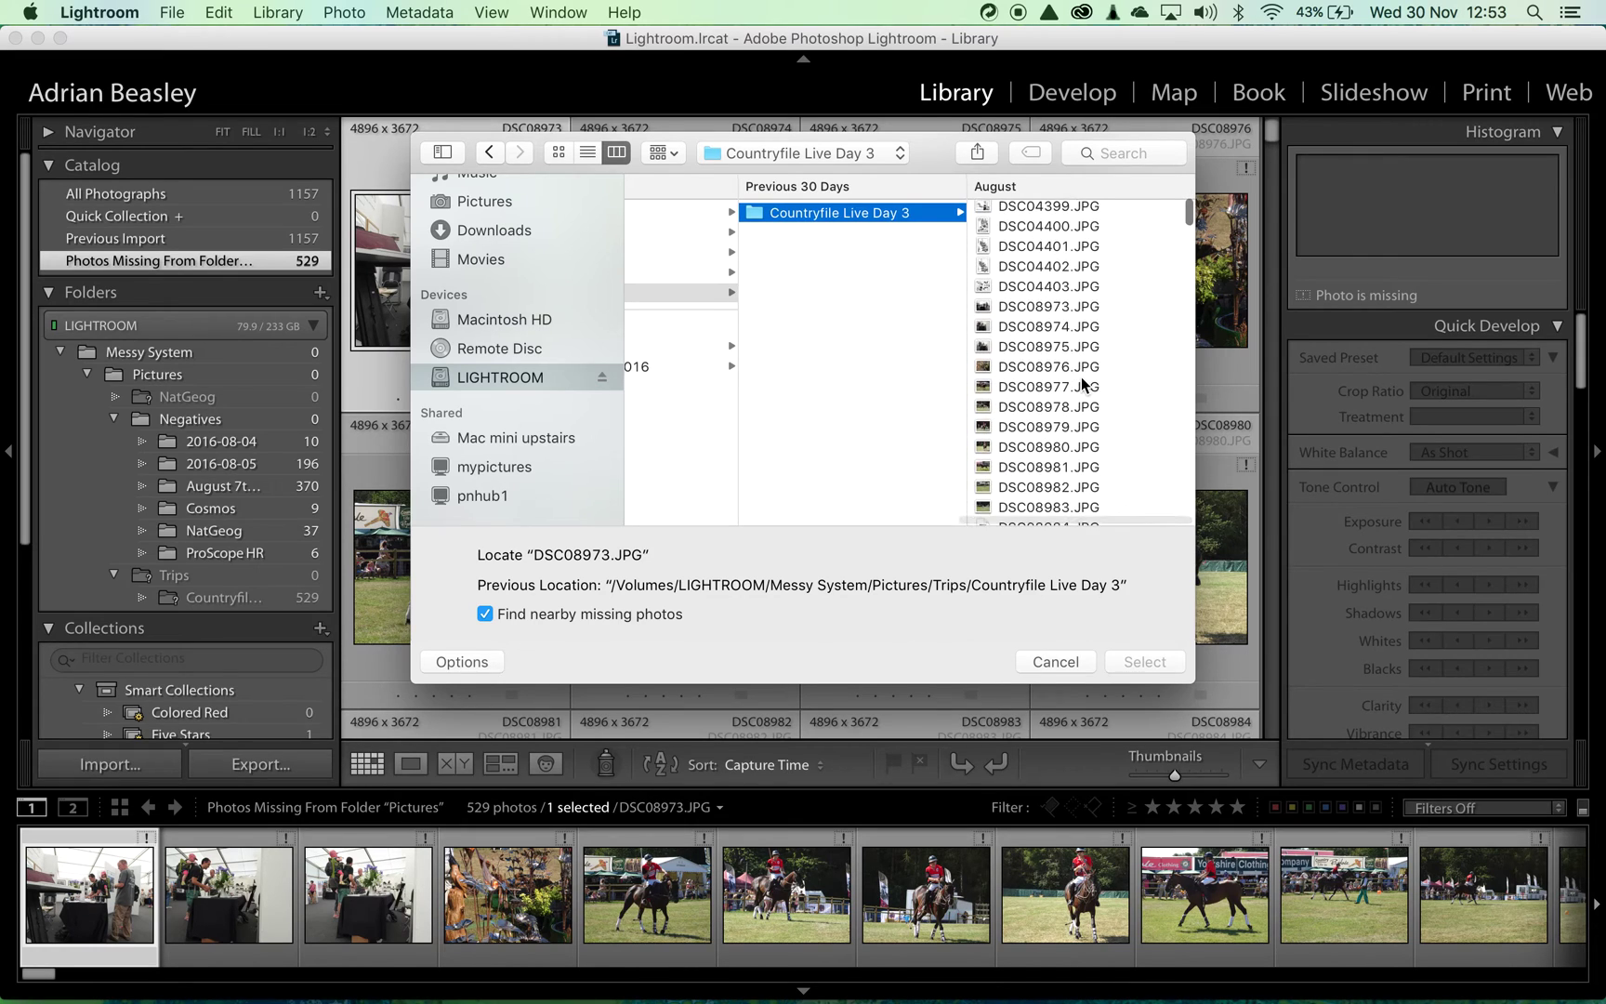
{"action": "scroll", "coordinate": [1081, 376], "scroll_direction": "down", "scroll_amount": 3}
{"action": "left_click", "coordinate": [1048, 296]}
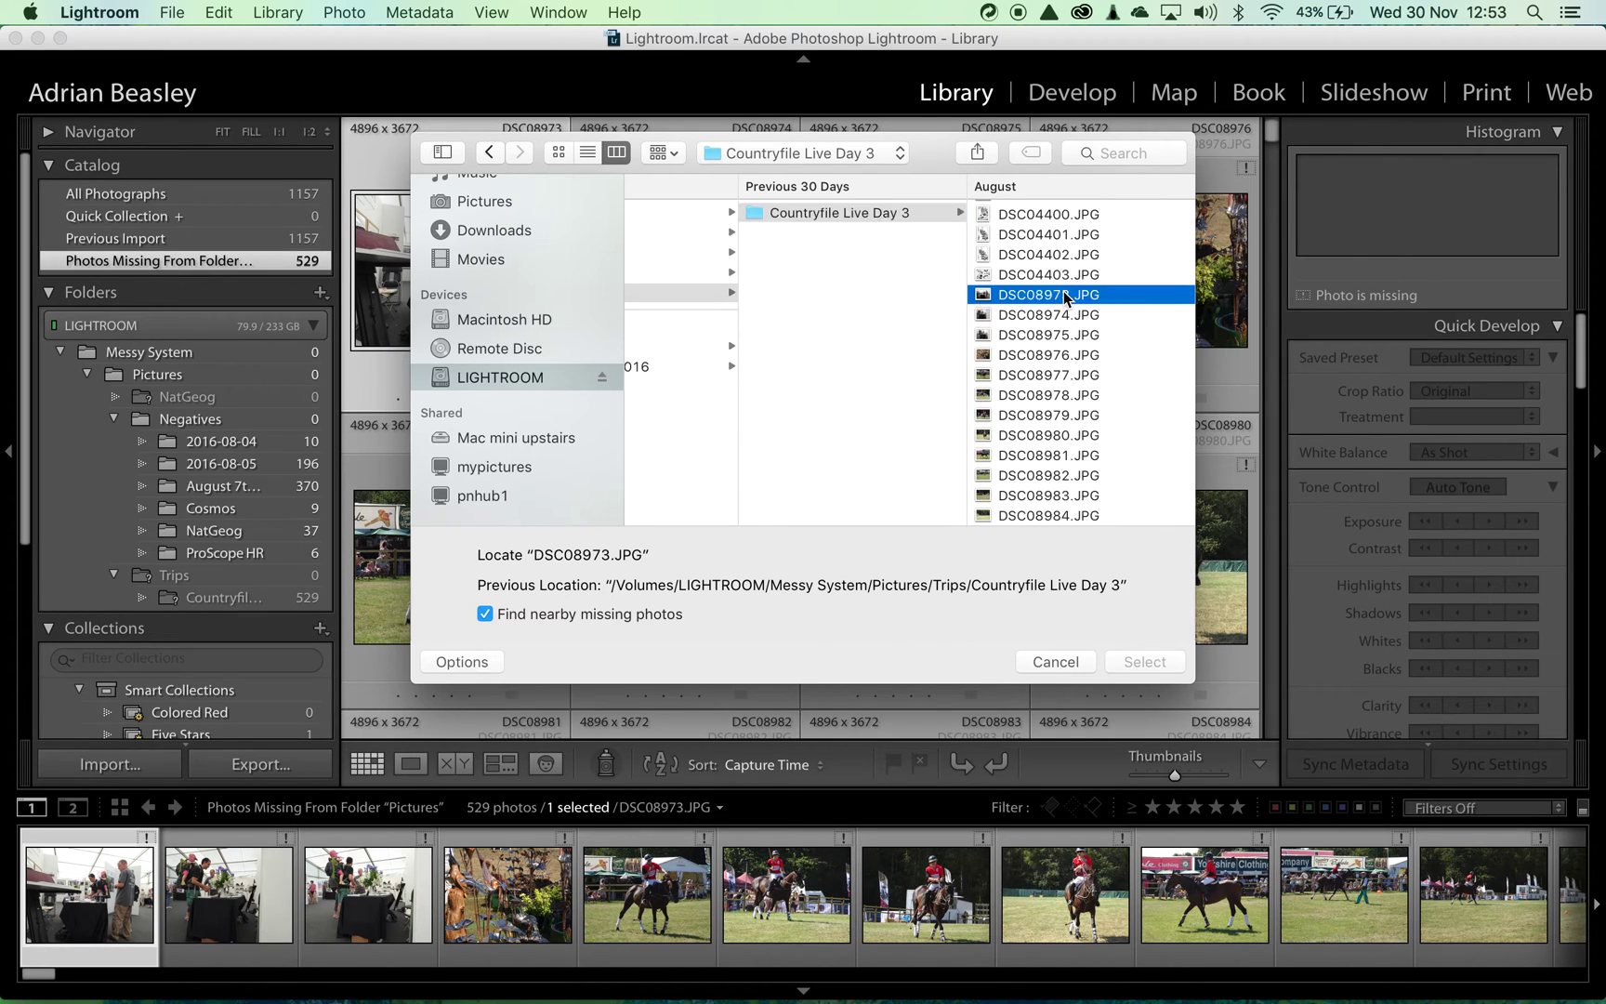
{"action": "left_click", "coordinate": [1146, 660]}
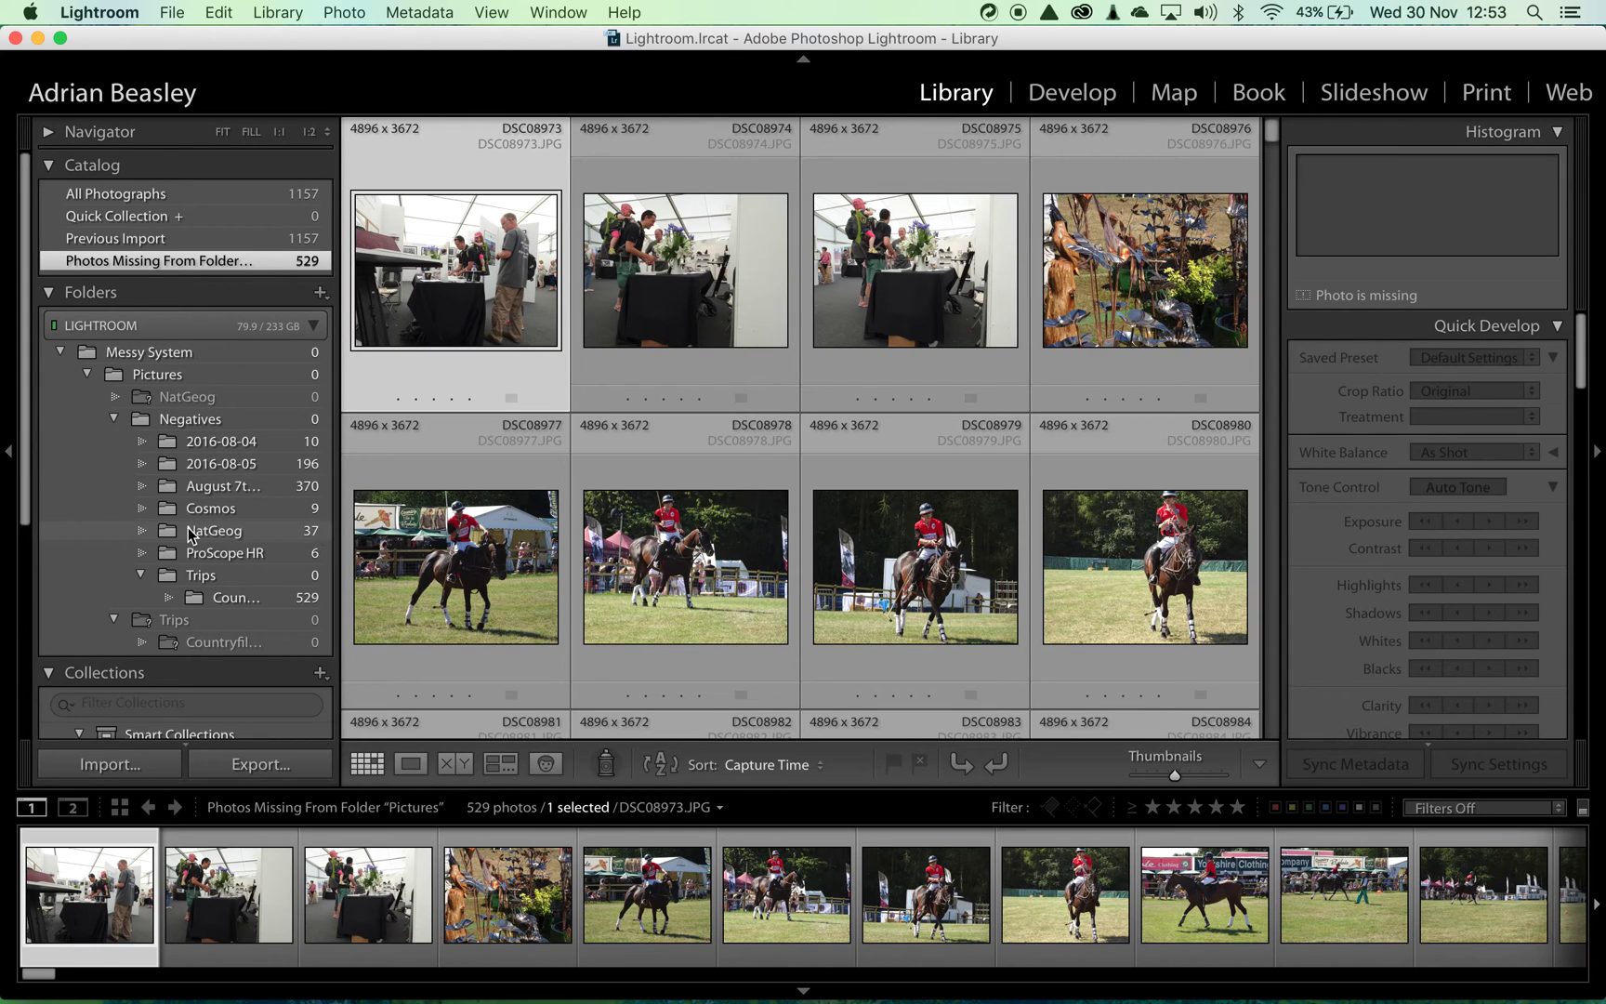
{"action": "scroll", "coordinate": [507, 390], "scroll_direction": "down", "scroll_amount": 5}
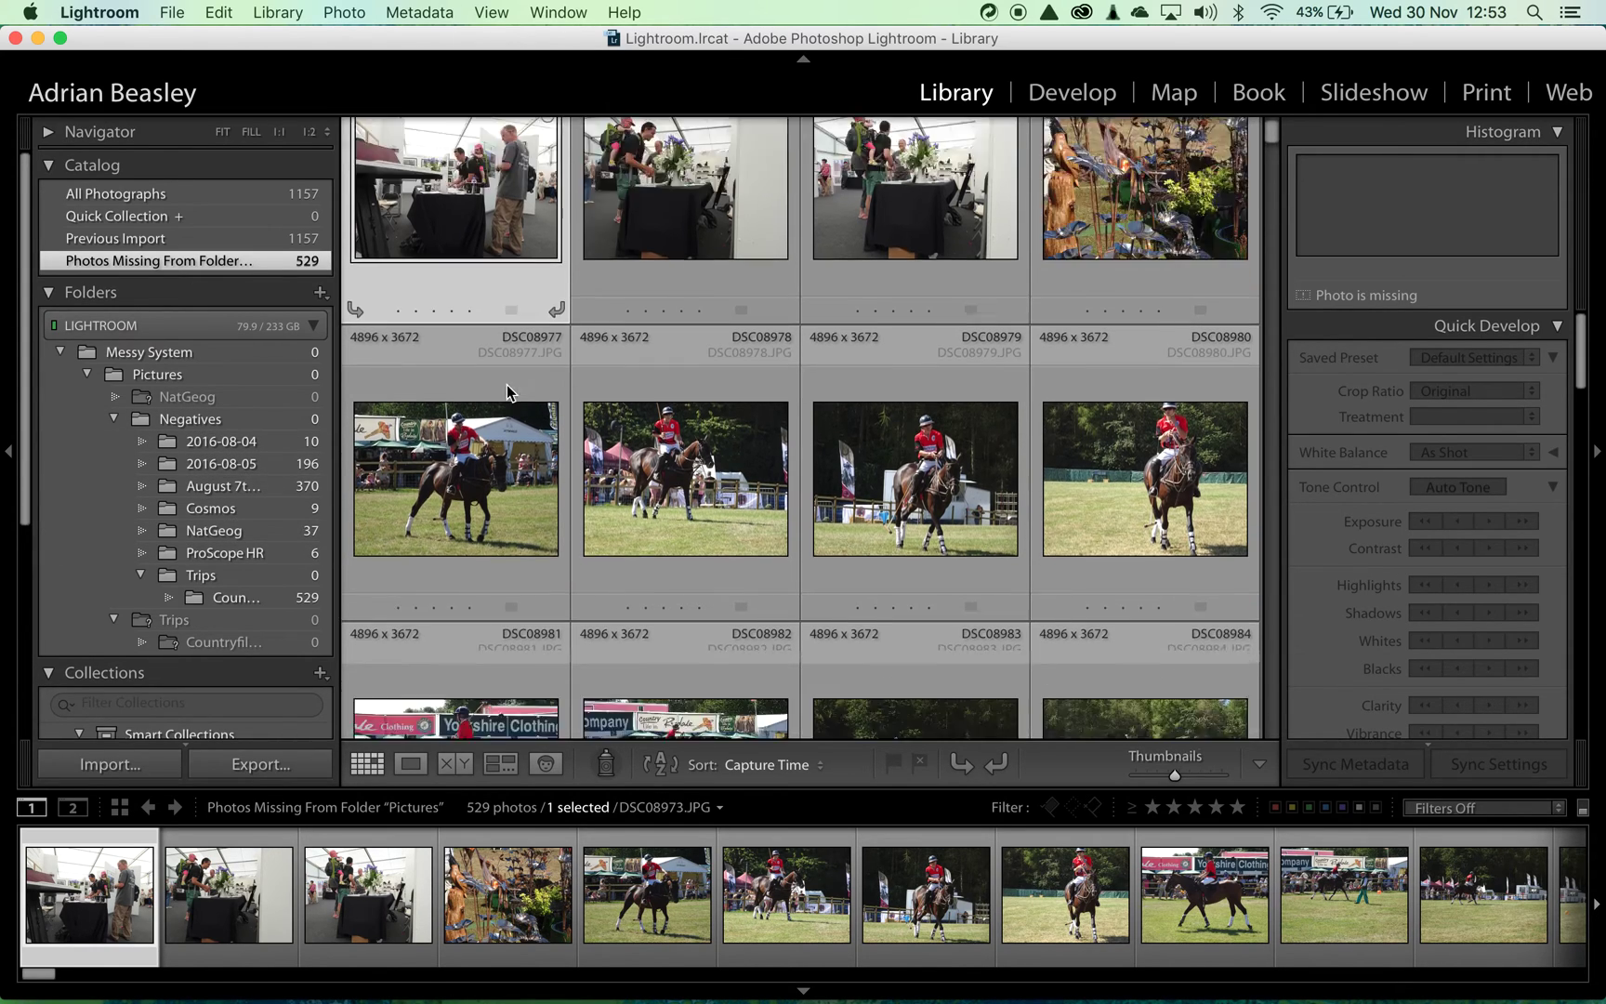
{"action": "scroll", "coordinate": [507, 390], "scroll_direction": "down", "scroll_amount": 5}
{"action": "scroll", "coordinate": [507, 390], "scroll_direction": "down", "scroll_amount": 8}
{"action": "scroll", "coordinate": [697, 102], "scroll_direction": "down", "scroll_amount": 3}
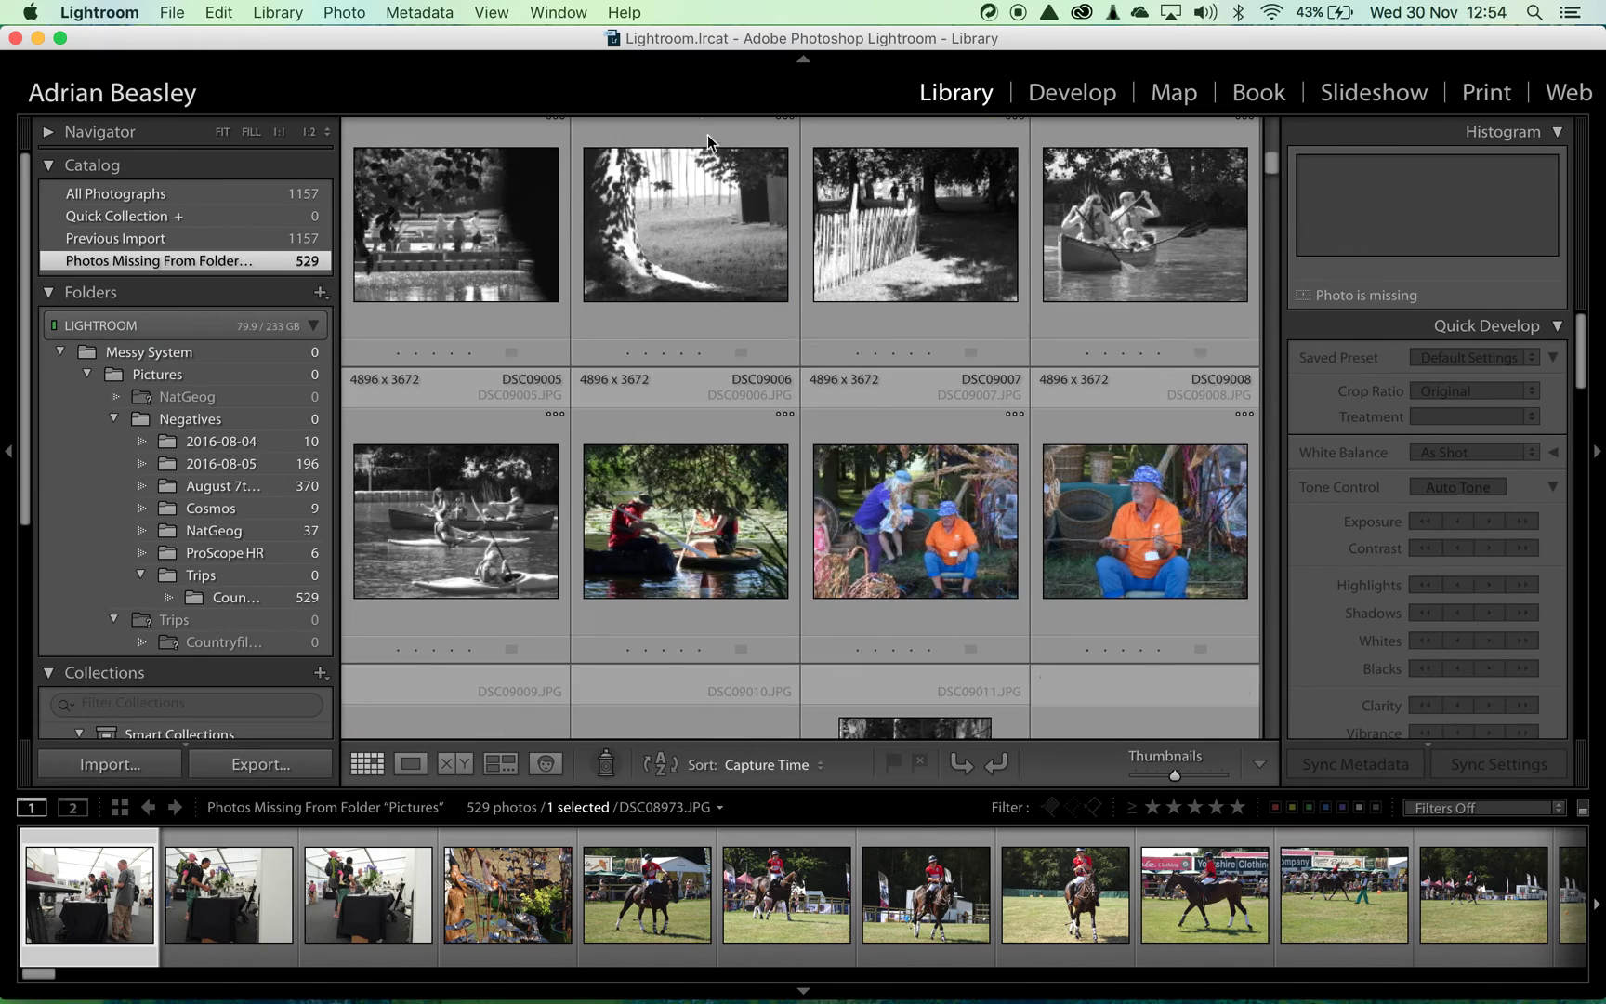
{"action": "scroll", "coordinate": [920, 489], "scroll_direction": "down", "scroll_amount": 5}
{"action": "scroll", "coordinate": [920, 490], "scroll_direction": "down", "scroll_amount": 5}
{"action": "scroll", "coordinate": [920, 488], "scroll_direction": "down", "scroll_amount": 5}
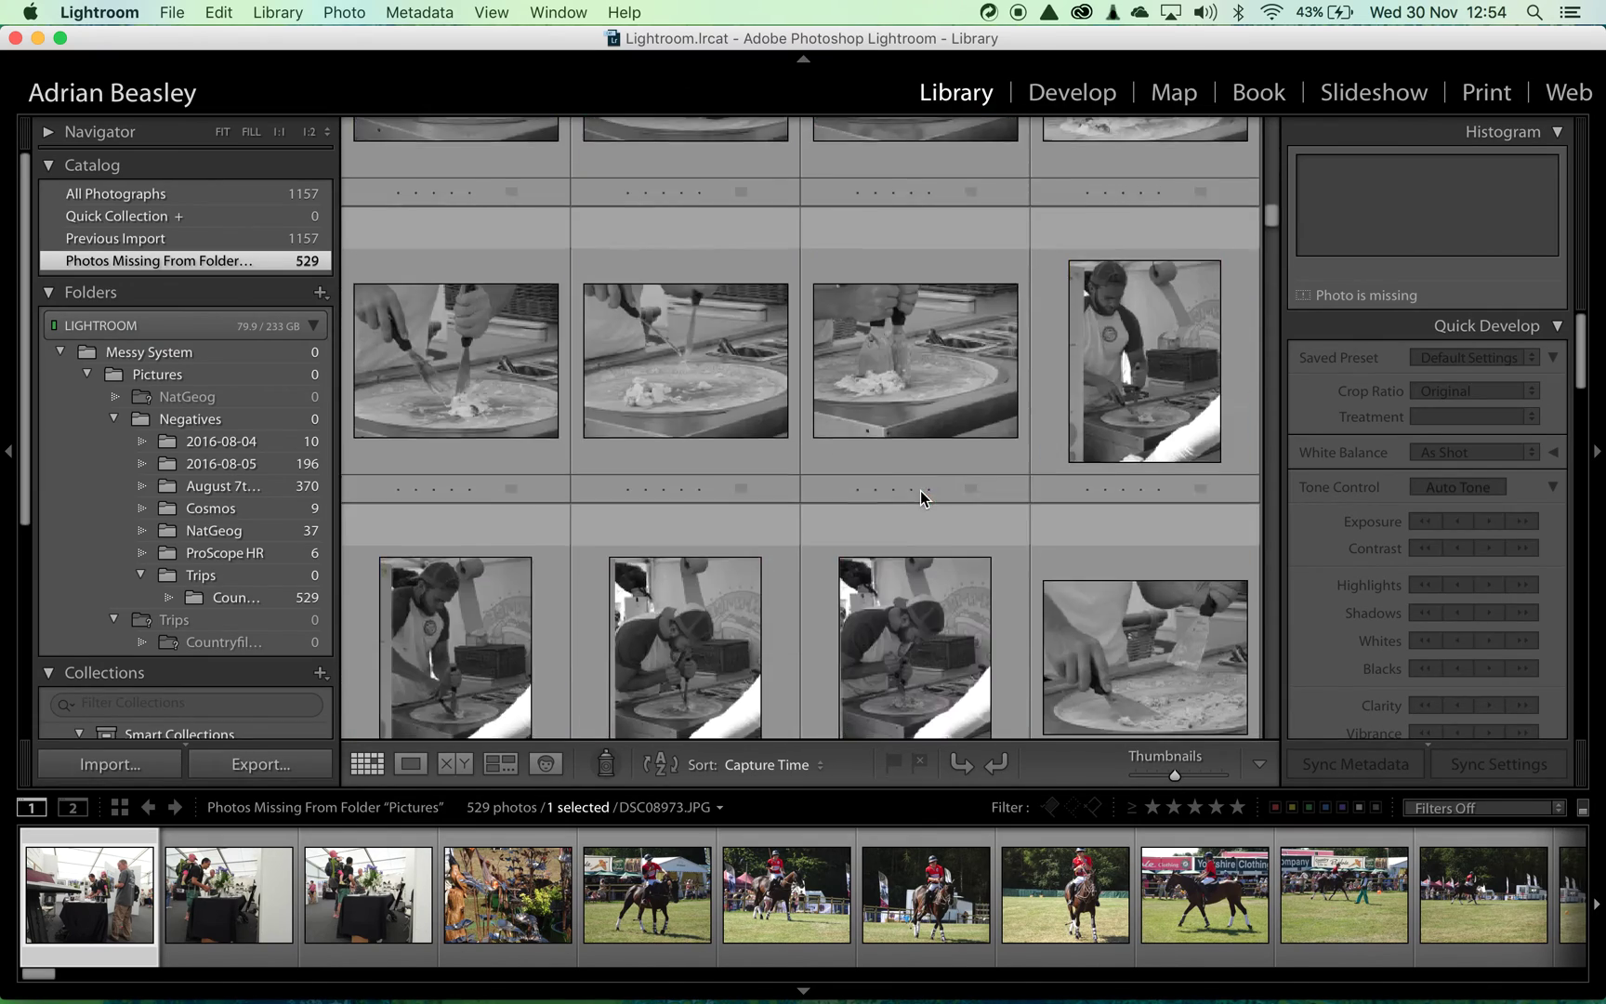
{"action": "scroll", "coordinate": [920, 489], "scroll_direction": "down", "scroll_amount": 5}
{"action": "scroll", "coordinate": [921, 489], "scroll_direction": "down", "scroll_amount": 5}
{"action": "scroll", "coordinate": [920, 490], "scroll_direction": "down", "scroll_amount": 5}
{"action": "scroll", "coordinate": [967, 482], "scroll_direction": "down", "scroll_amount": 5}
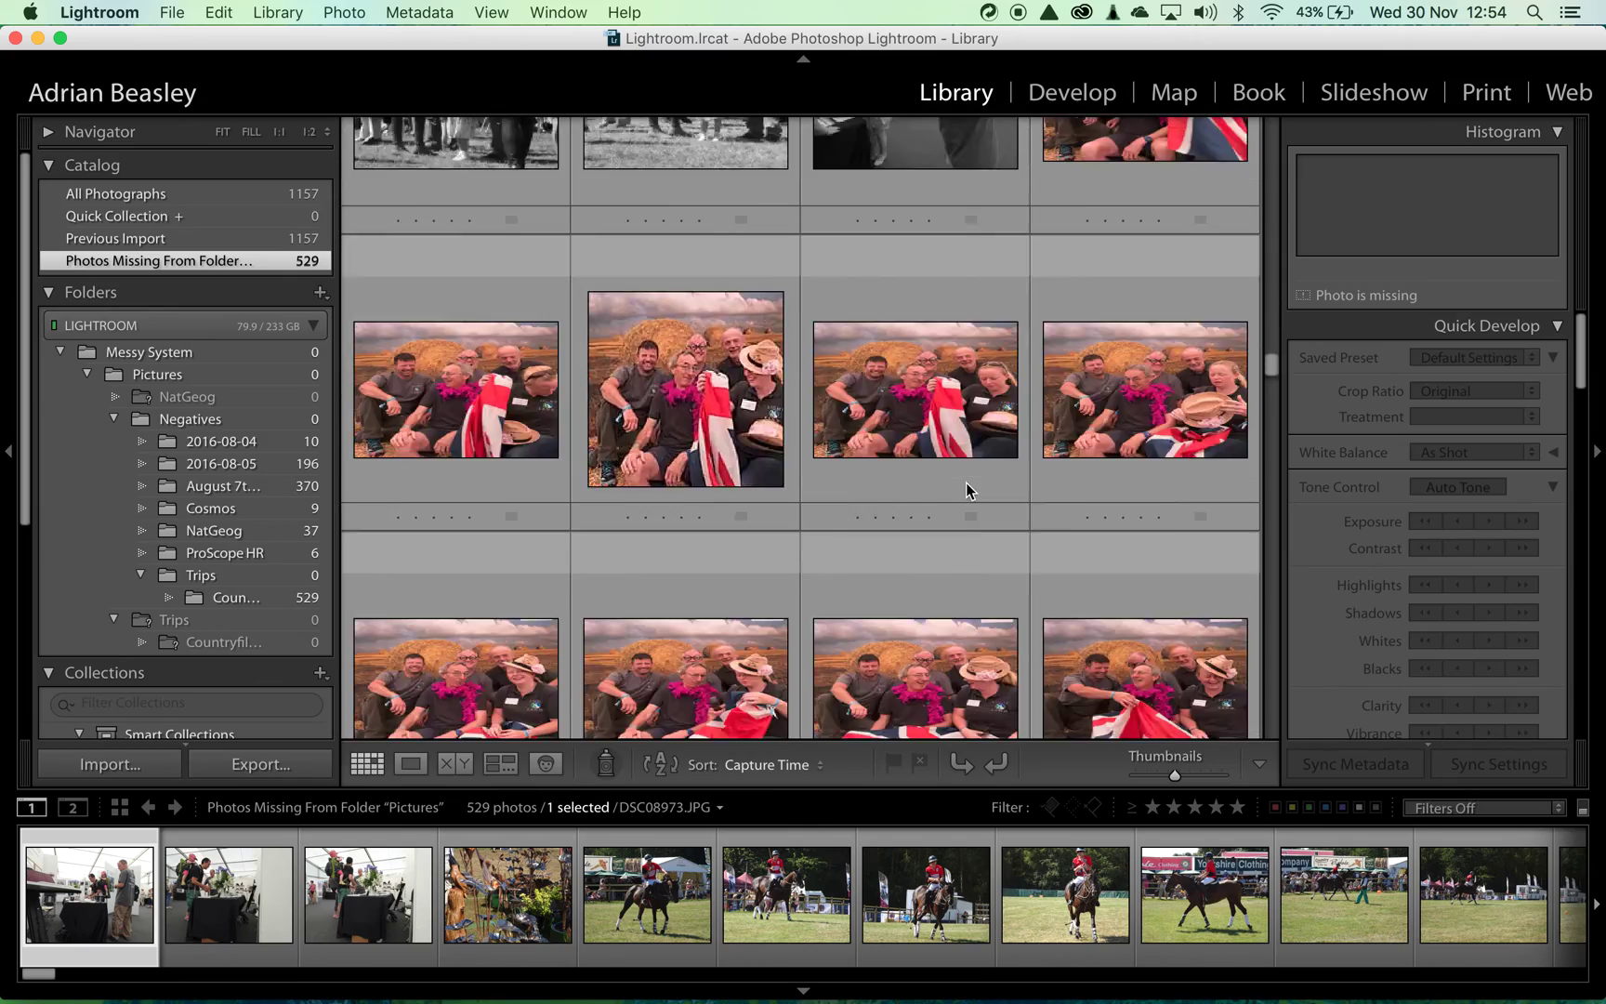
{"action": "scroll", "coordinate": [965, 482], "scroll_direction": "down", "scroll_amount": 5}
{"action": "scroll", "coordinate": [966, 482], "scroll_direction": "down", "scroll_amount": 5}
{"action": "scroll", "coordinate": [966, 482], "scroll_direction": "down", "scroll_amount": 5}
{"action": "scroll", "coordinate": [966, 483], "scroll_direction": "down", "scroll_amount": 5}
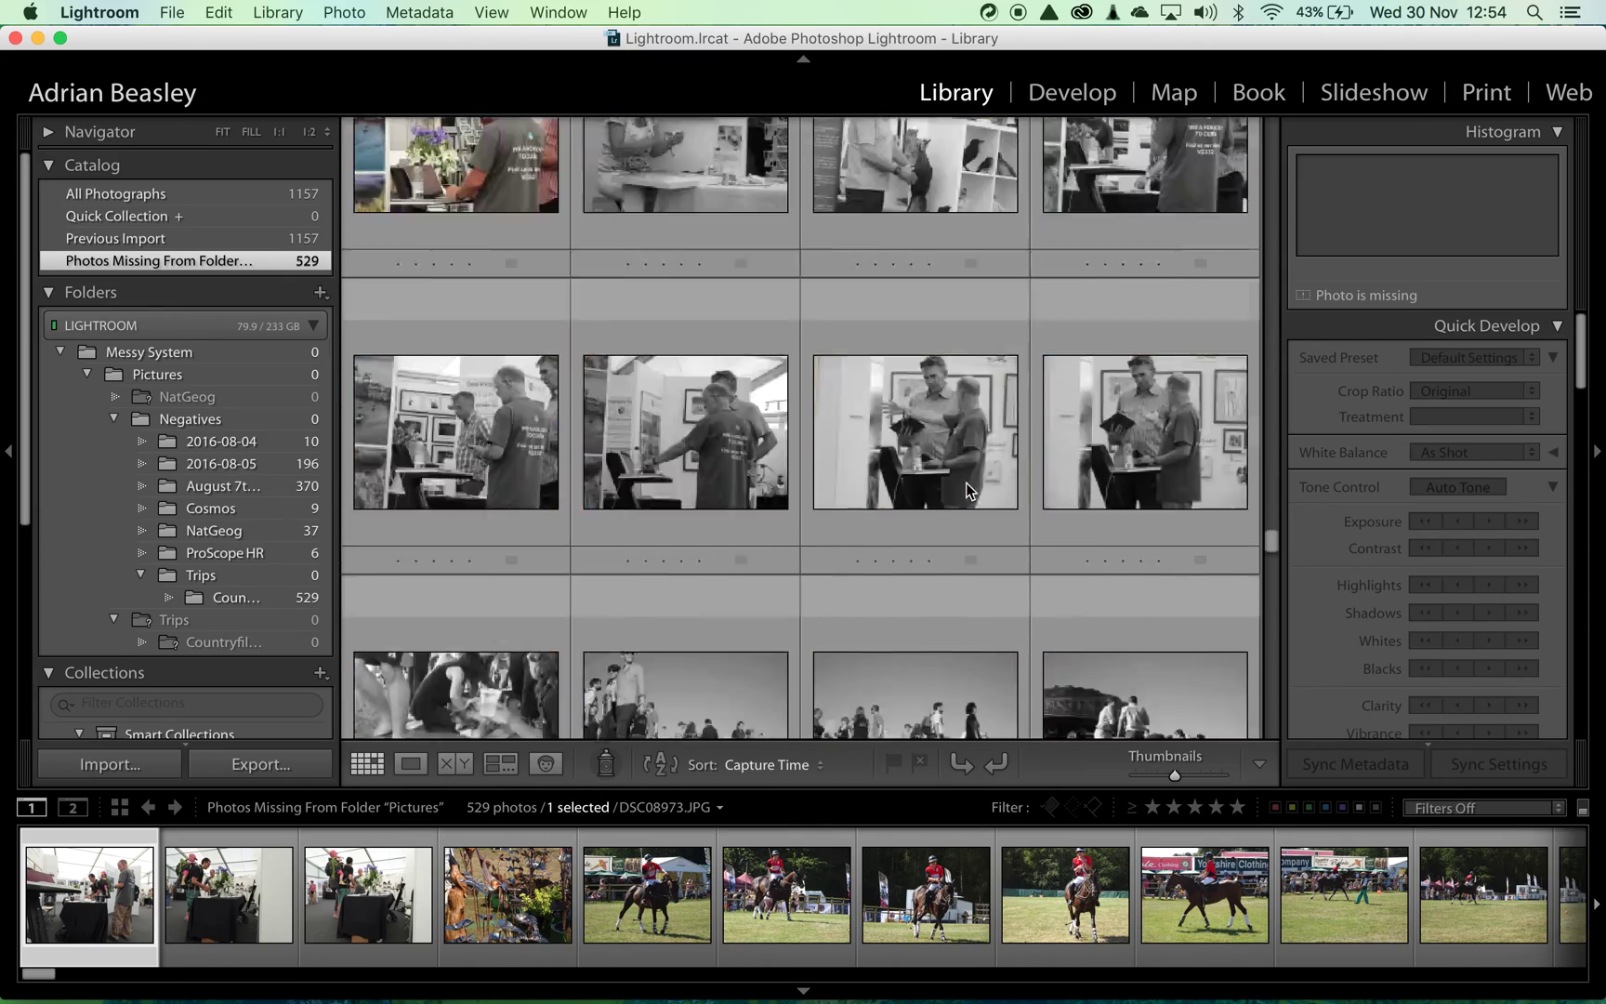
{"action": "scroll", "coordinate": [966, 482], "scroll_direction": "down", "scroll_amount": 5}
{"action": "scroll", "coordinate": [967, 482], "scroll_direction": "down", "scroll_amount": 5}
{"action": "scroll", "coordinate": [965, 483], "scroll_direction": "down", "scroll_amount": 5}
{"action": "scroll", "coordinate": [966, 483], "scroll_direction": "down", "scroll_amount": 5}
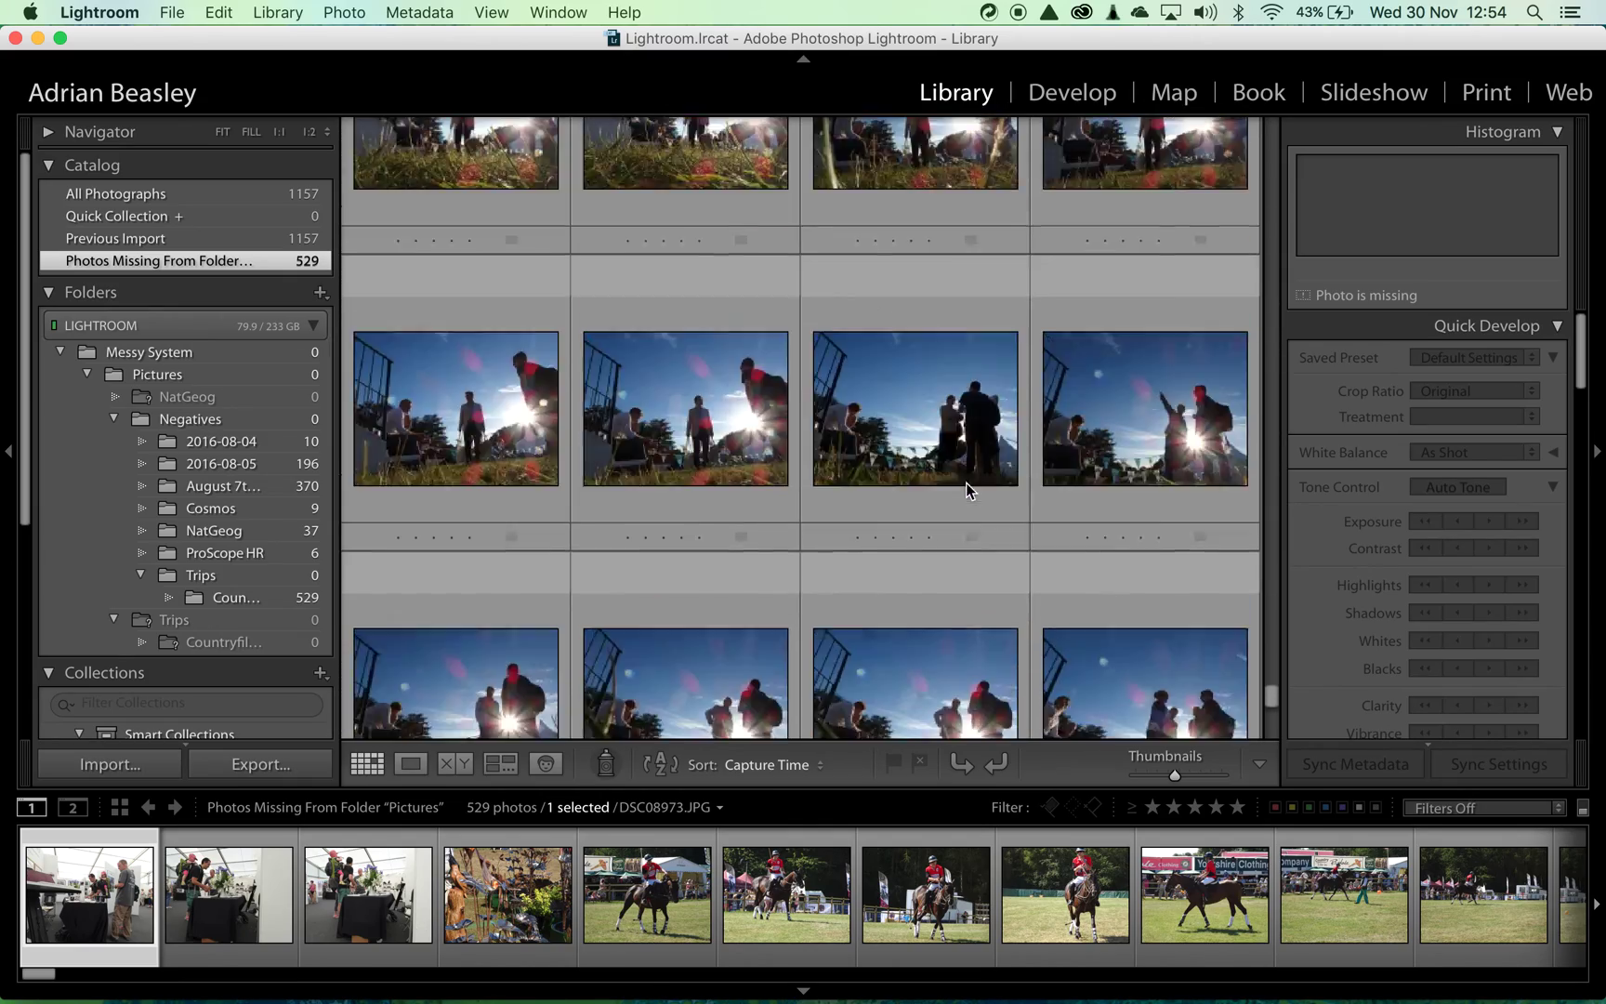
{"action": "scroll", "coordinate": [966, 481], "scroll_direction": "down", "scroll_amount": 5}
{"action": "scroll", "coordinate": [965, 483], "scroll_direction": "down", "scroll_amount": 5}
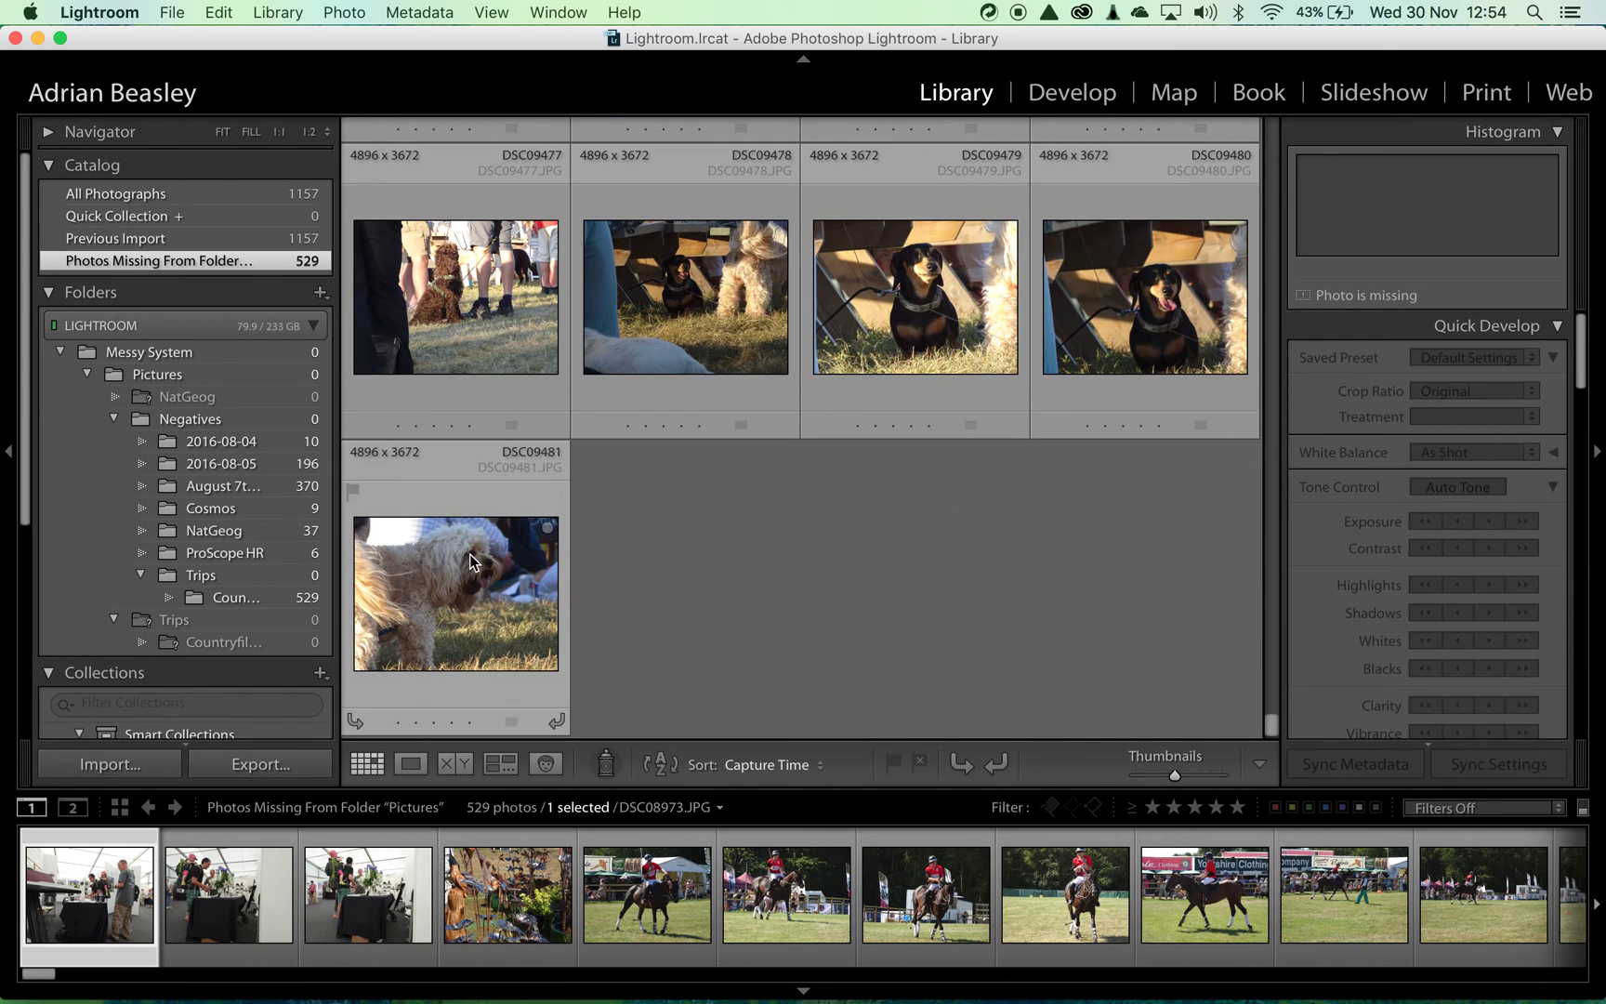
Step: Remove the temporary Photos Missing From Folder collection and reselect Pictures
{"action": "right_click", "coordinate": [206, 259]}
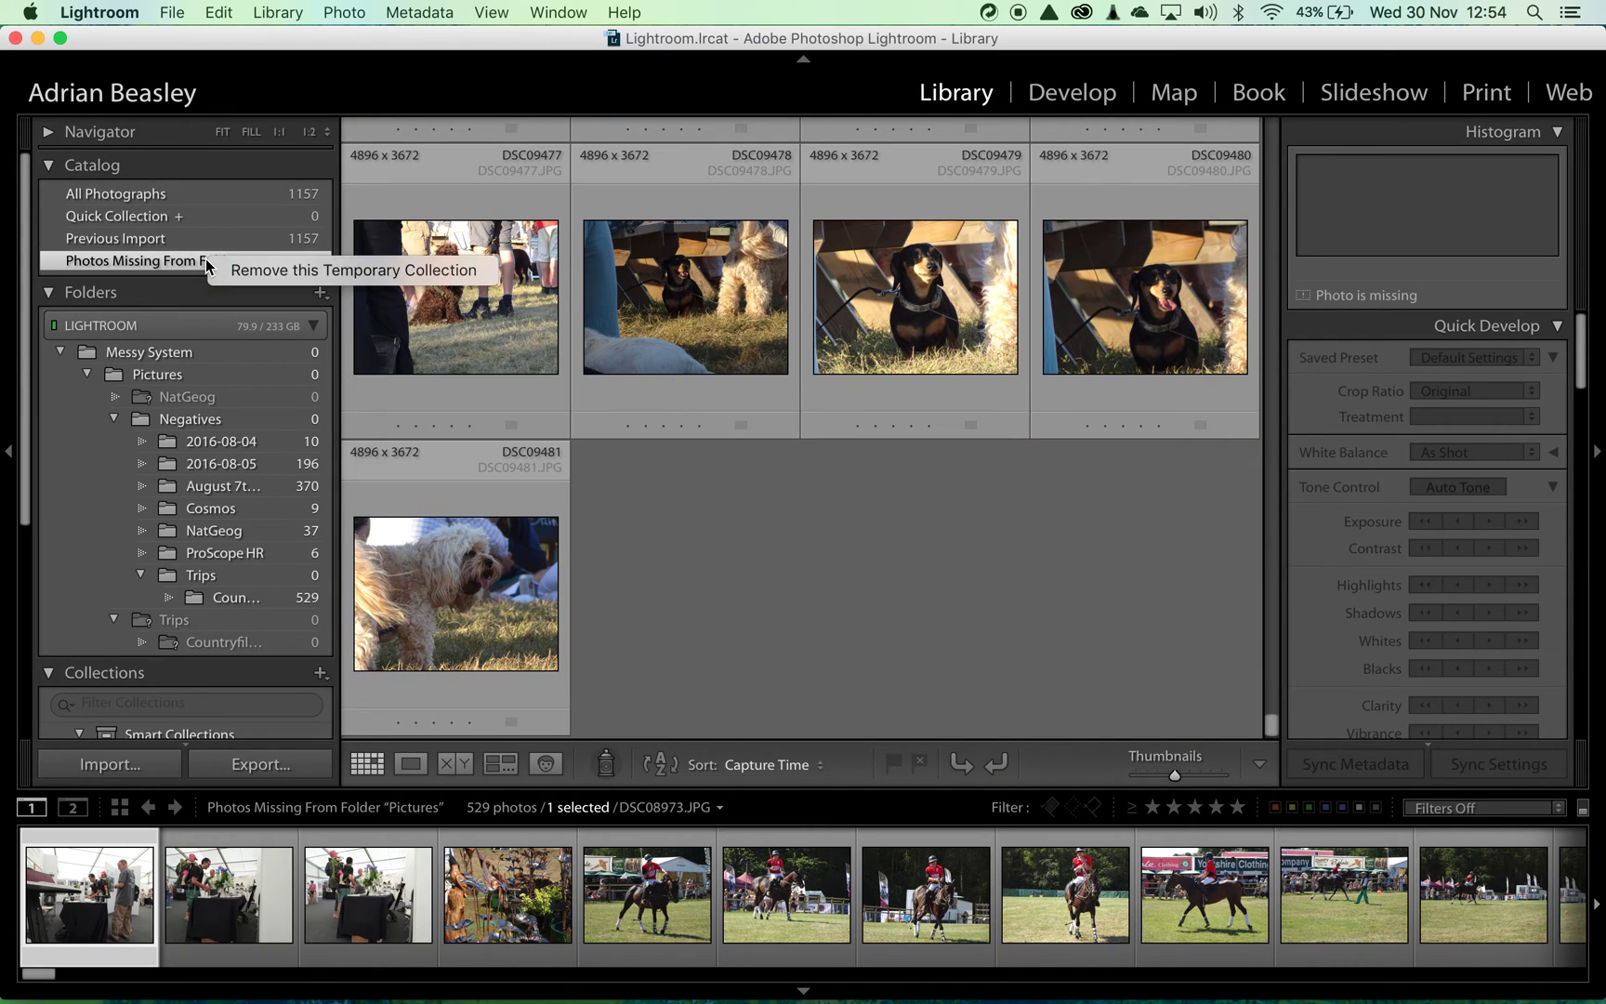
{"action": "left_click", "coordinate": [275, 270]}
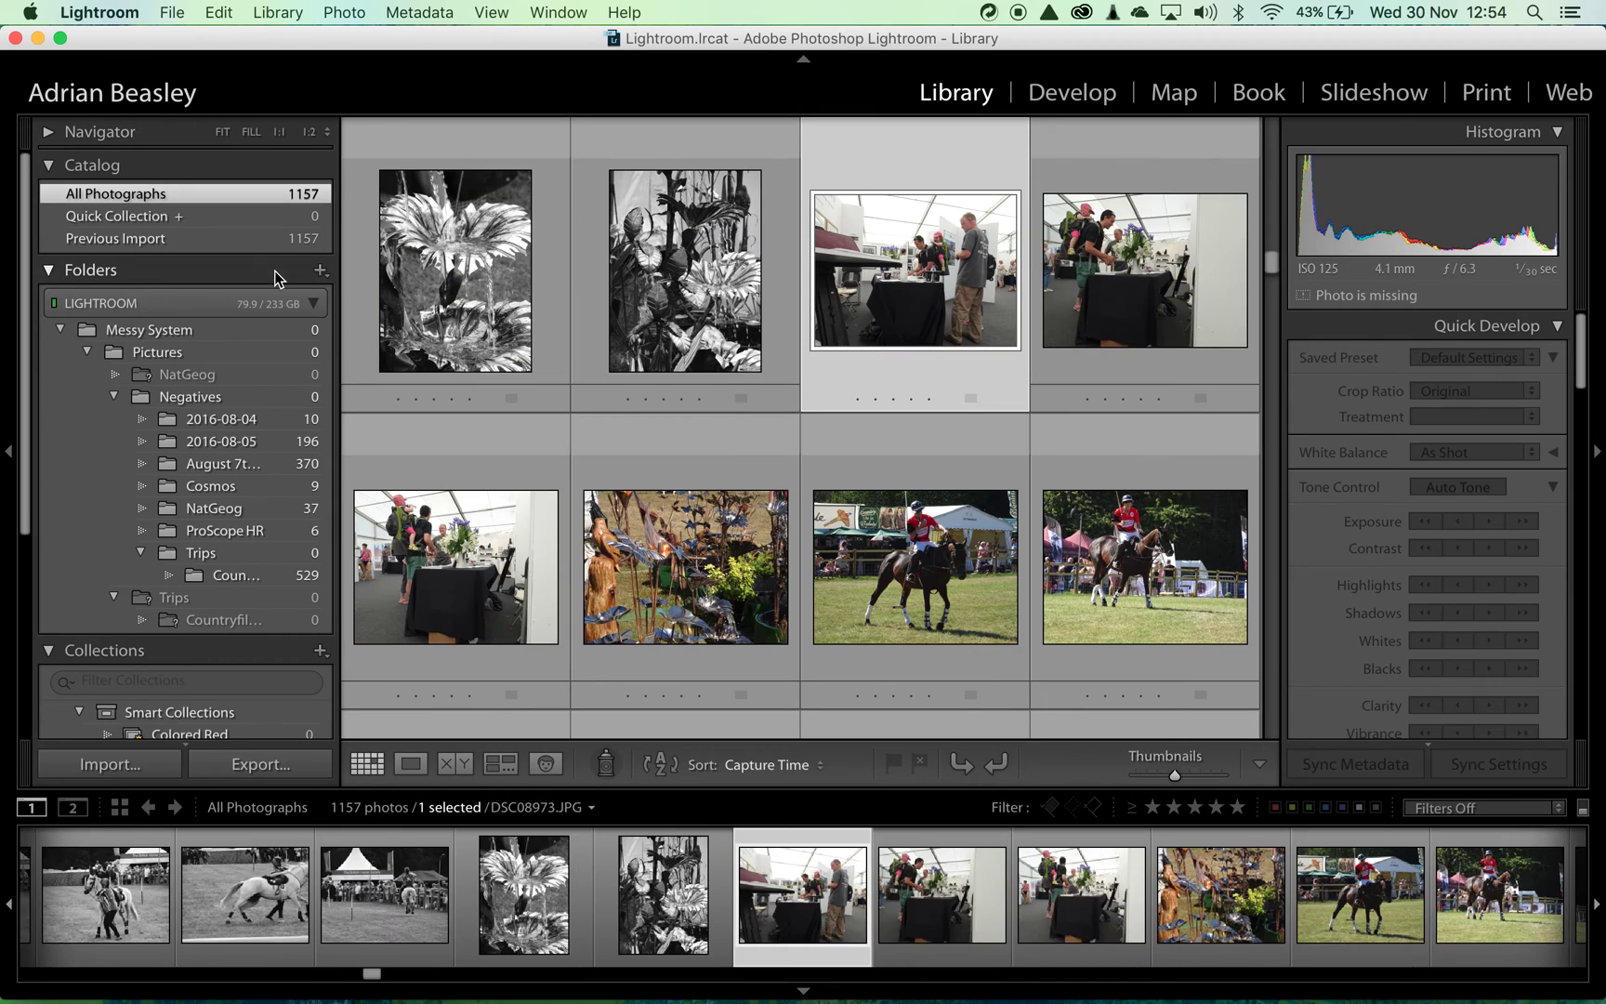
{"action": "left_click", "coordinate": [169, 354]}
Step: Synchronize Pictures again, confirm zero missing photos, and cancel the sync
{"action": "right_click", "coordinate": [163, 357]}
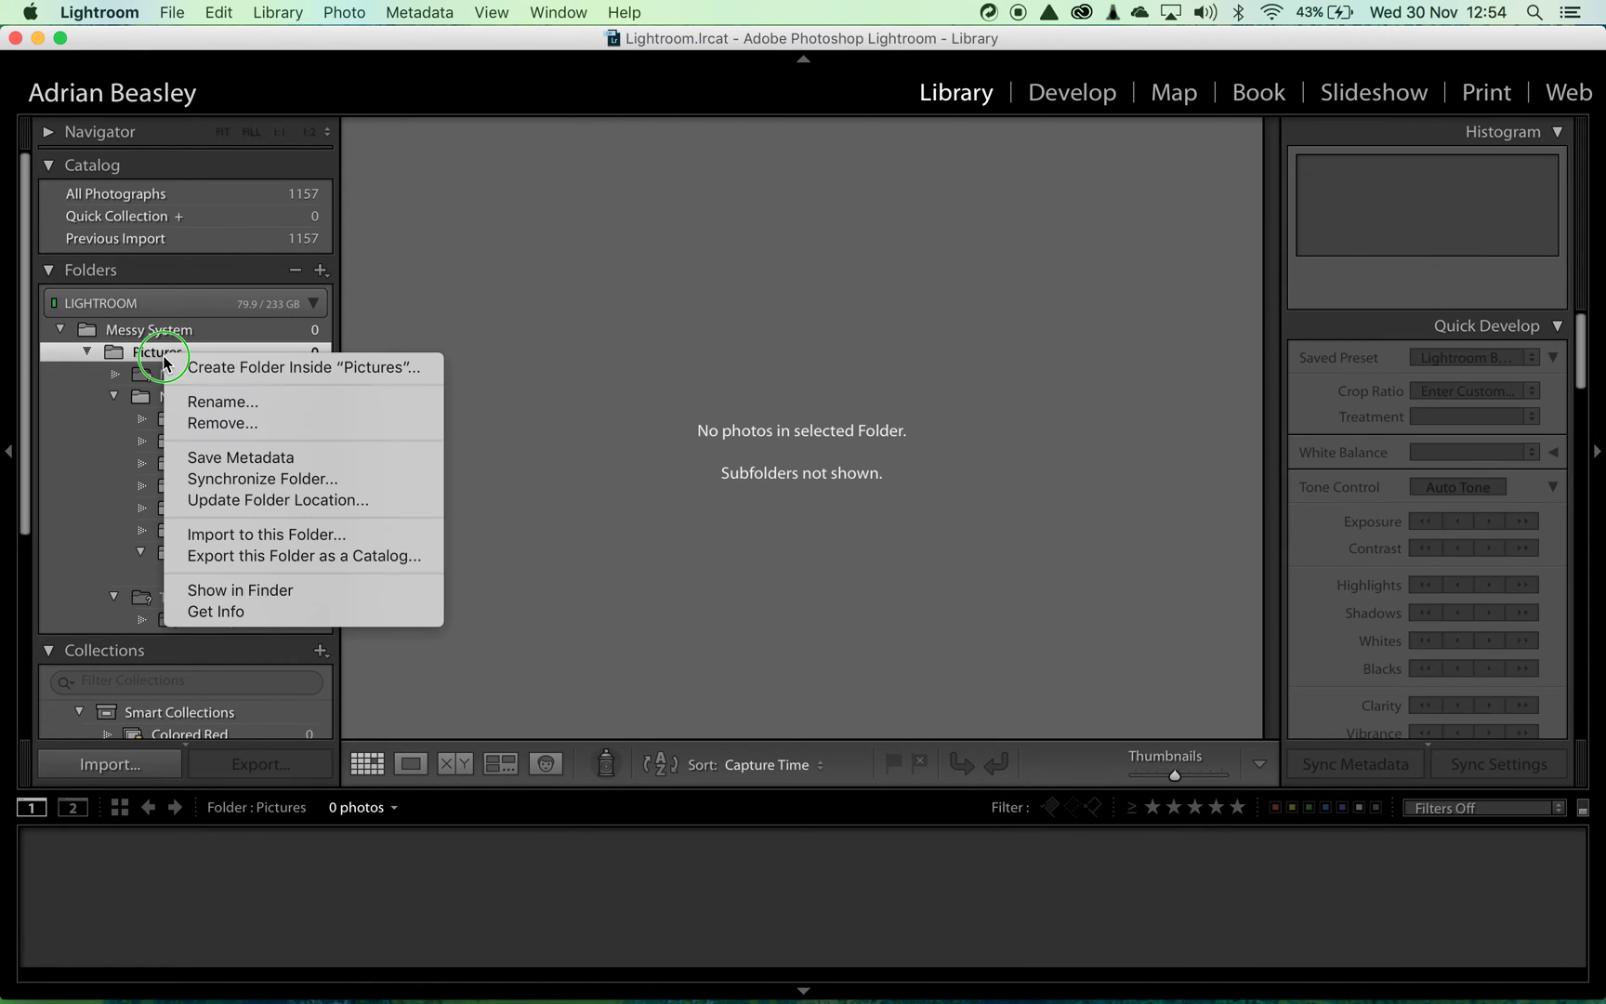
{"action": "left_click", "coordinate": [262, 478]}
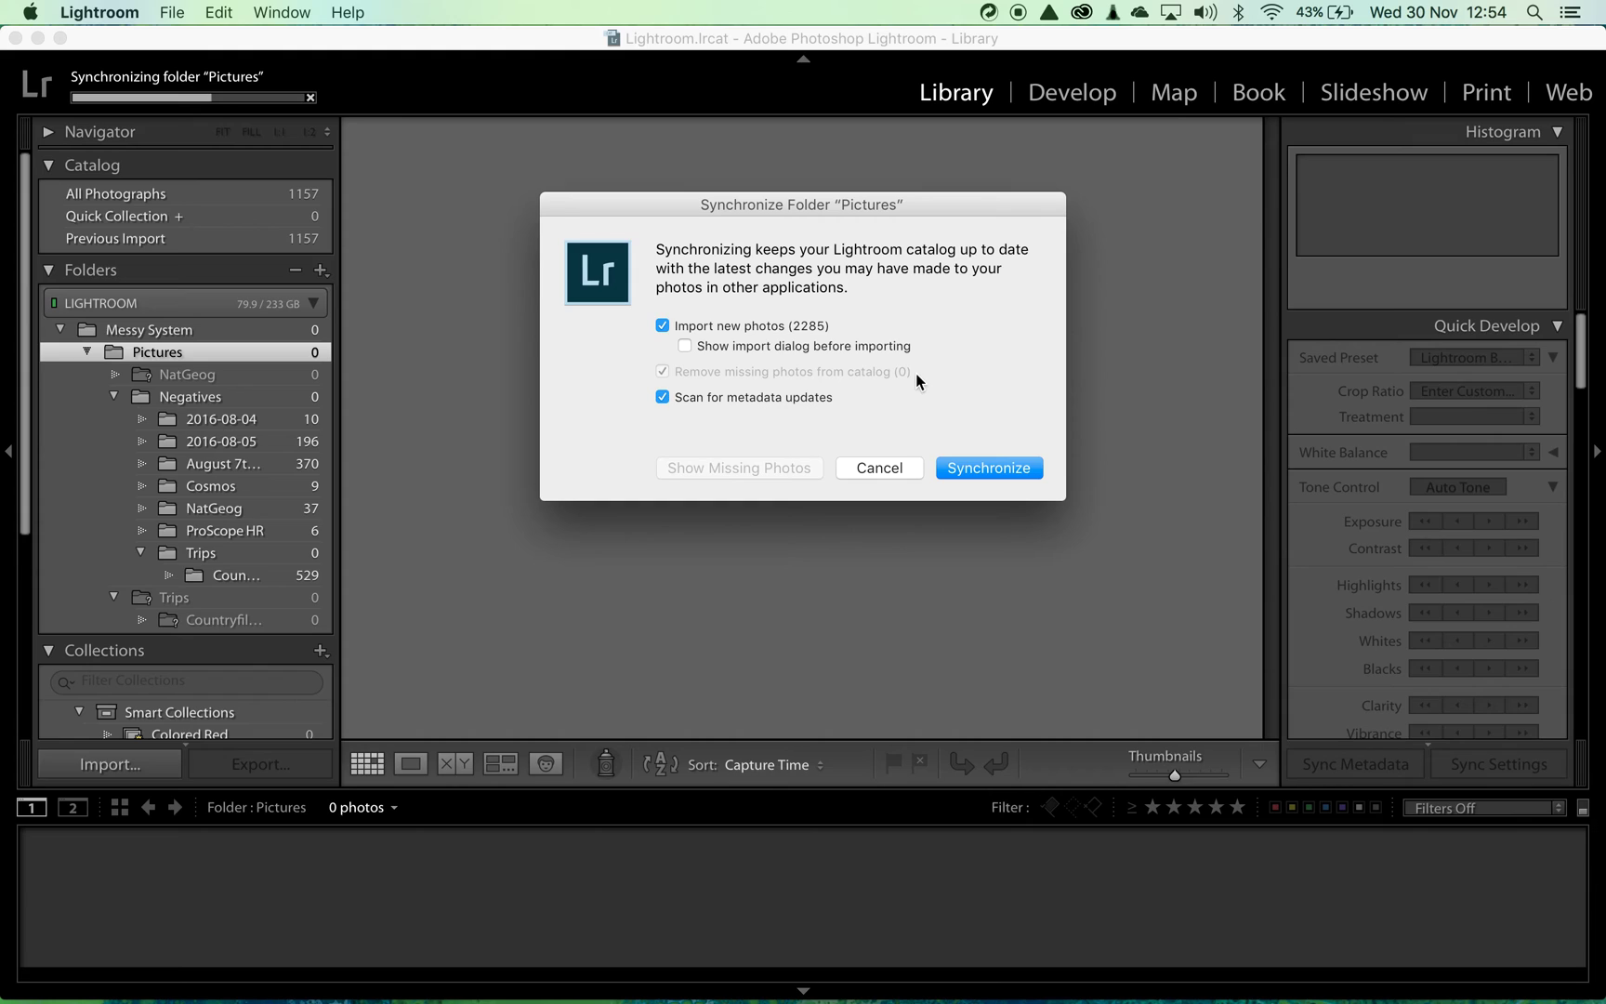
{"action": "left_click", "coordinate": [863, 465]}
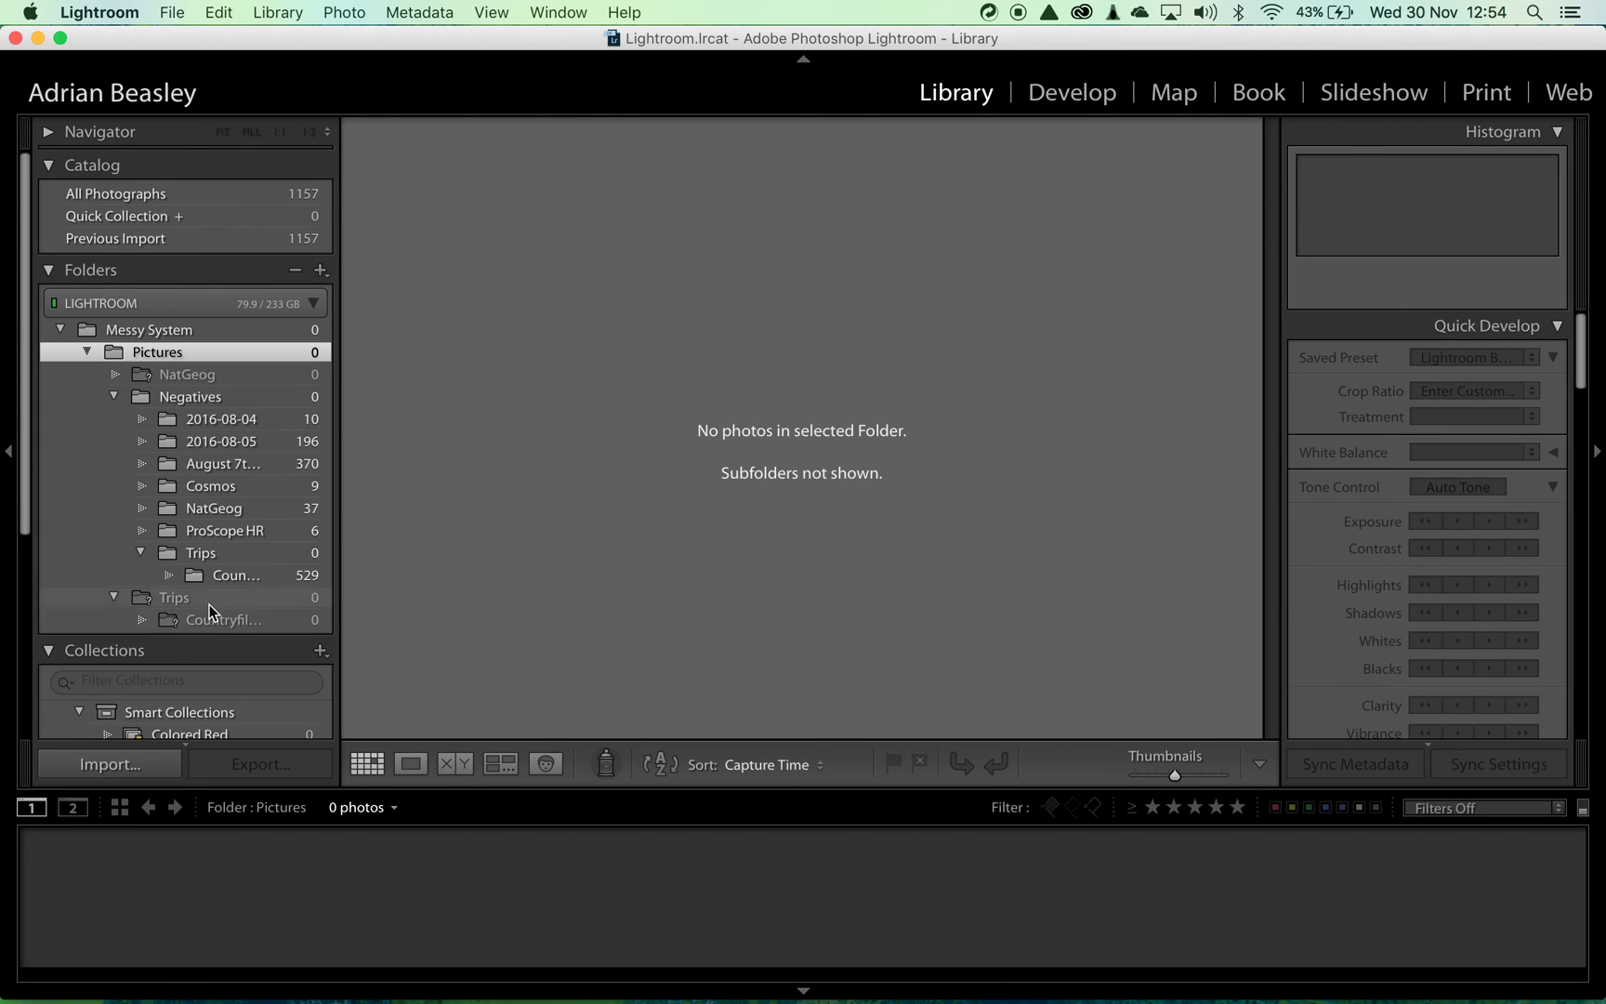
Step: Remove the greyed-out empty NatGeog and Trips folders from the catalog, leaving only Negatives
{"action": "right_click", "coordinate": [207, 374]}
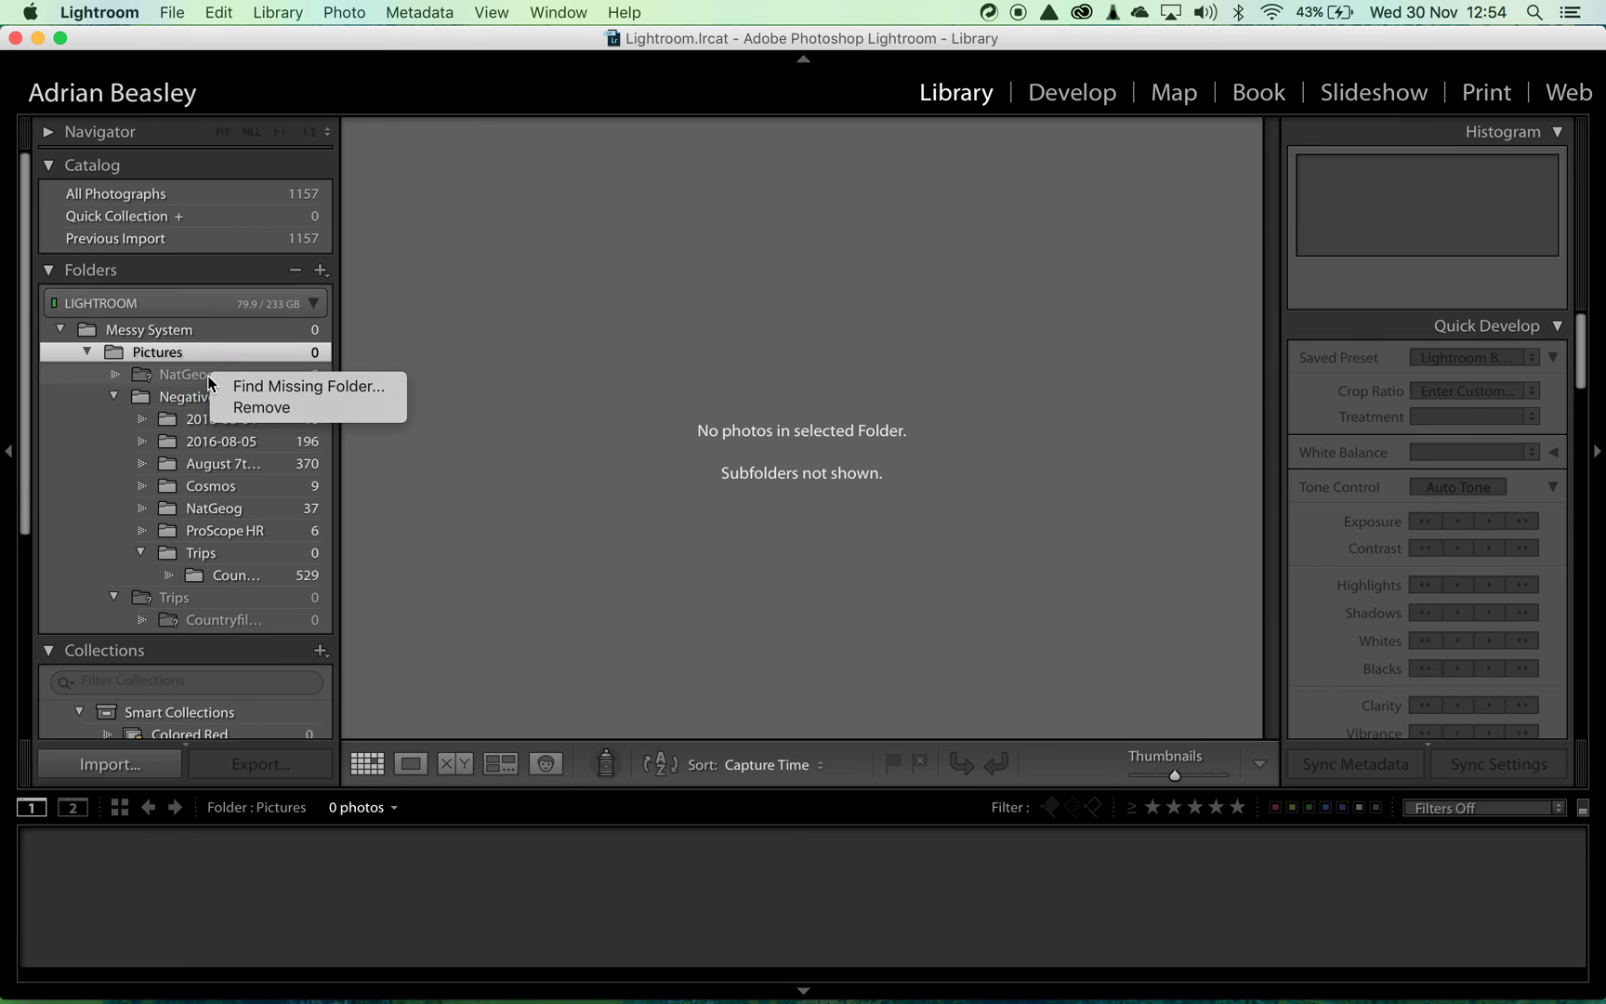
{"action": "left_click", "coordinate": [268, 409]}
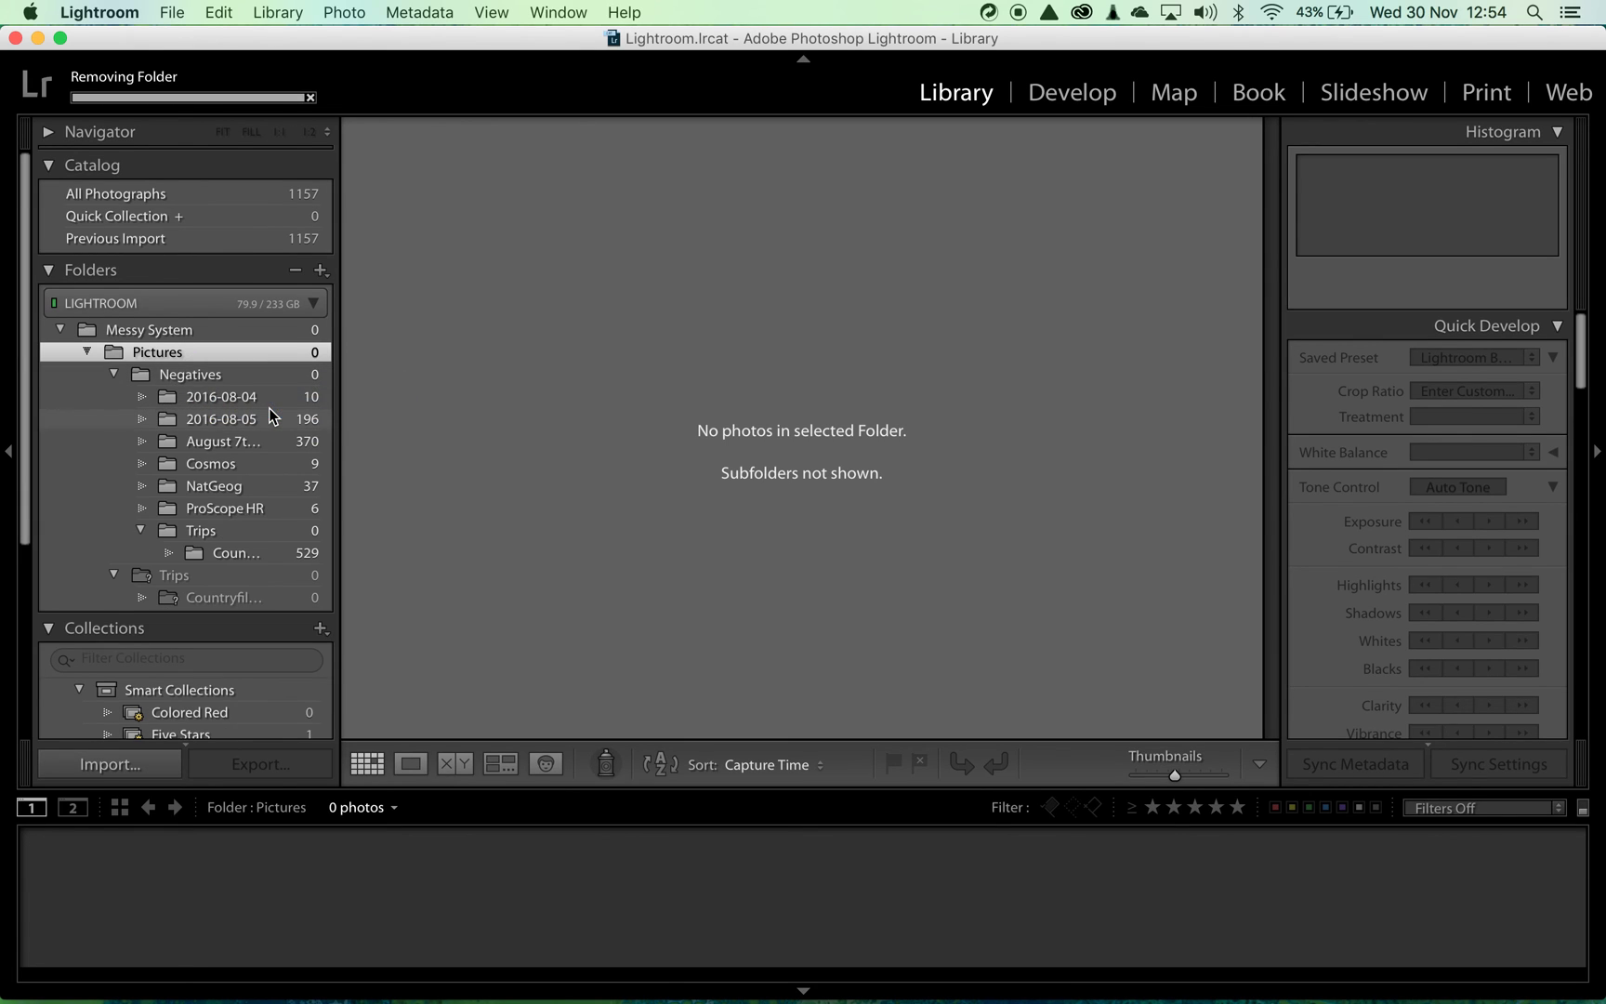
{"action": "left_click", "coordinate": [196, 578]}
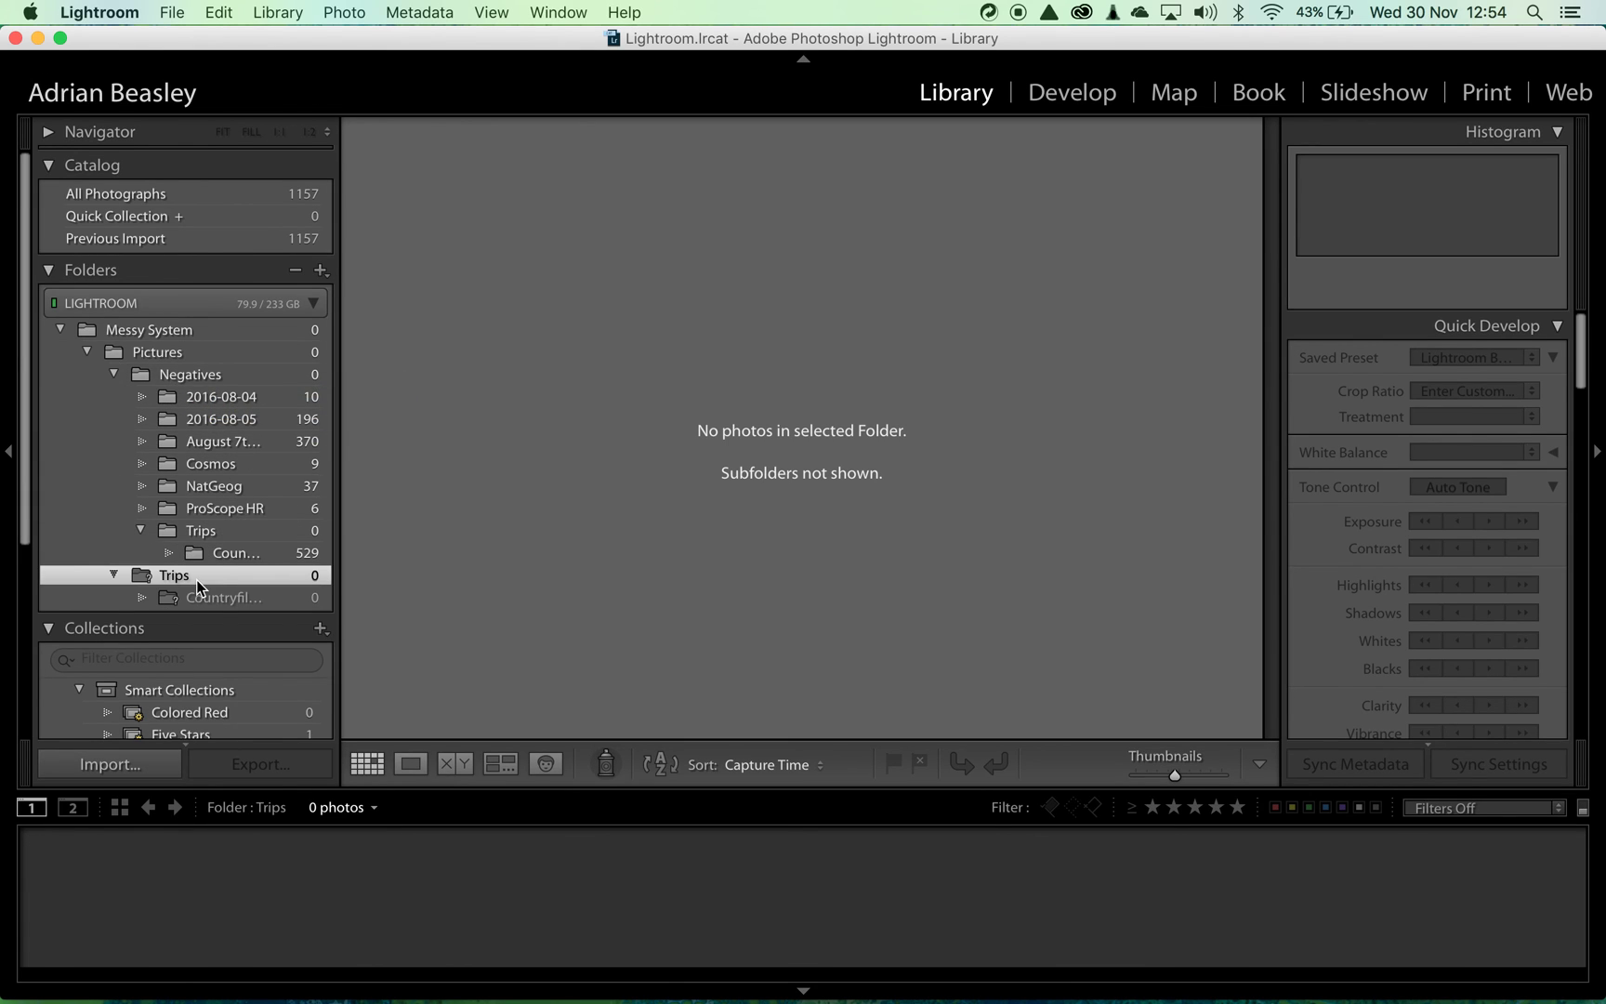
{"action": "right_click", "coordinate": [196, 579]}
{"action": "left_click", "coordinate": [250, 615]}
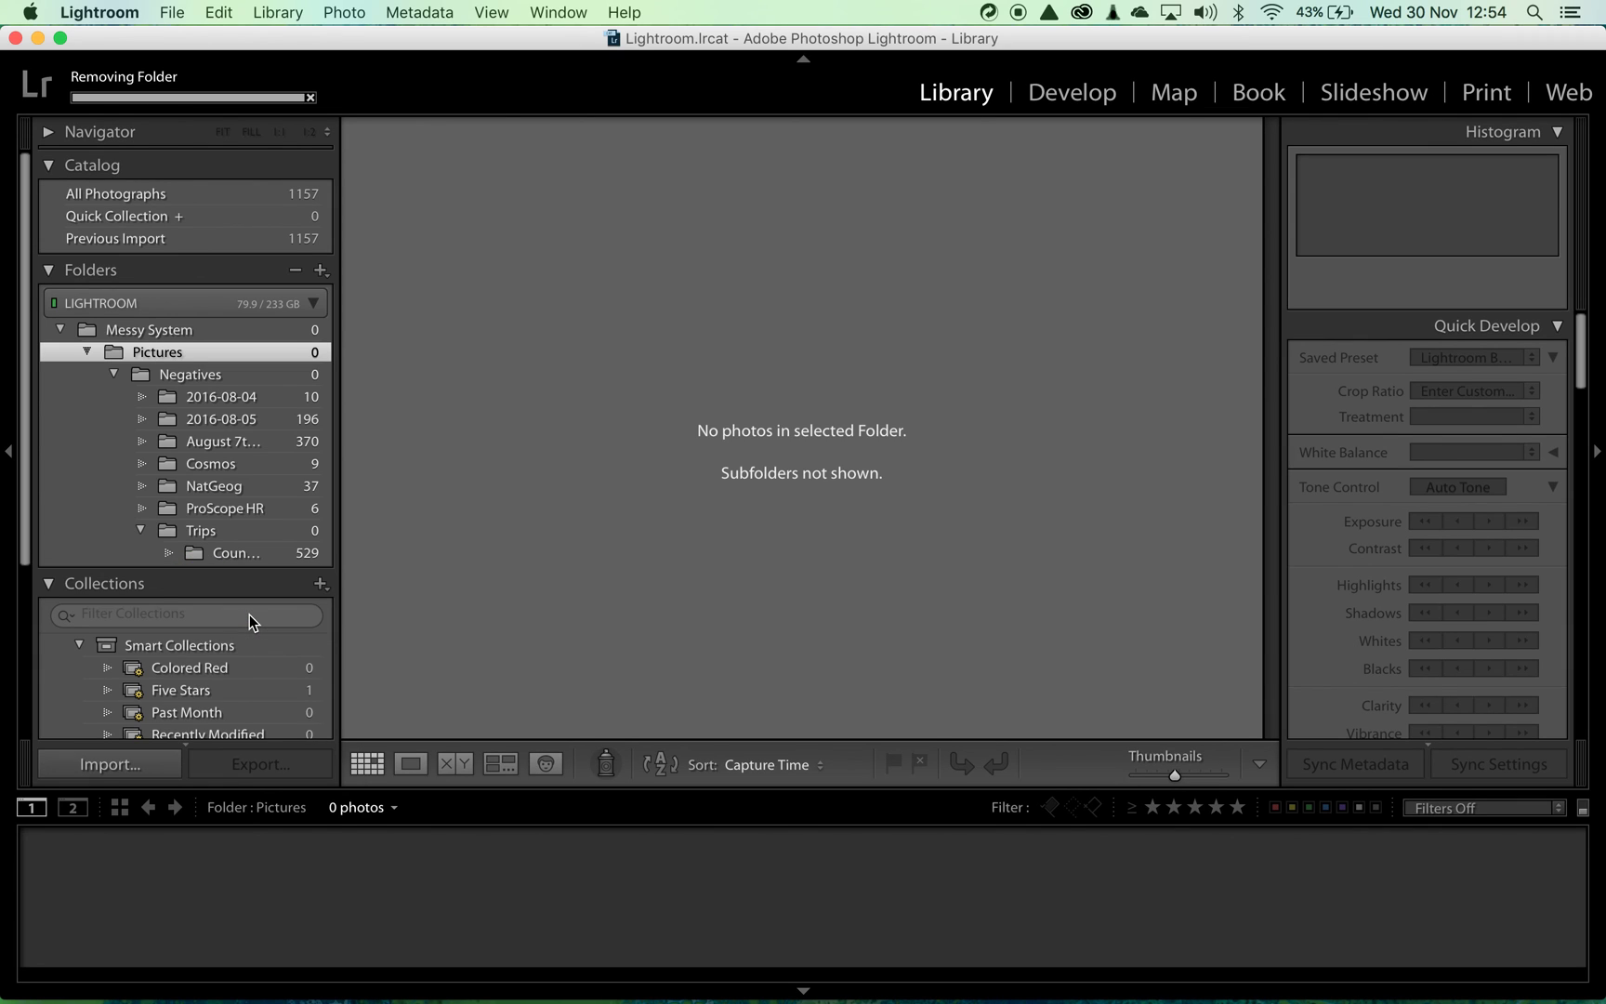